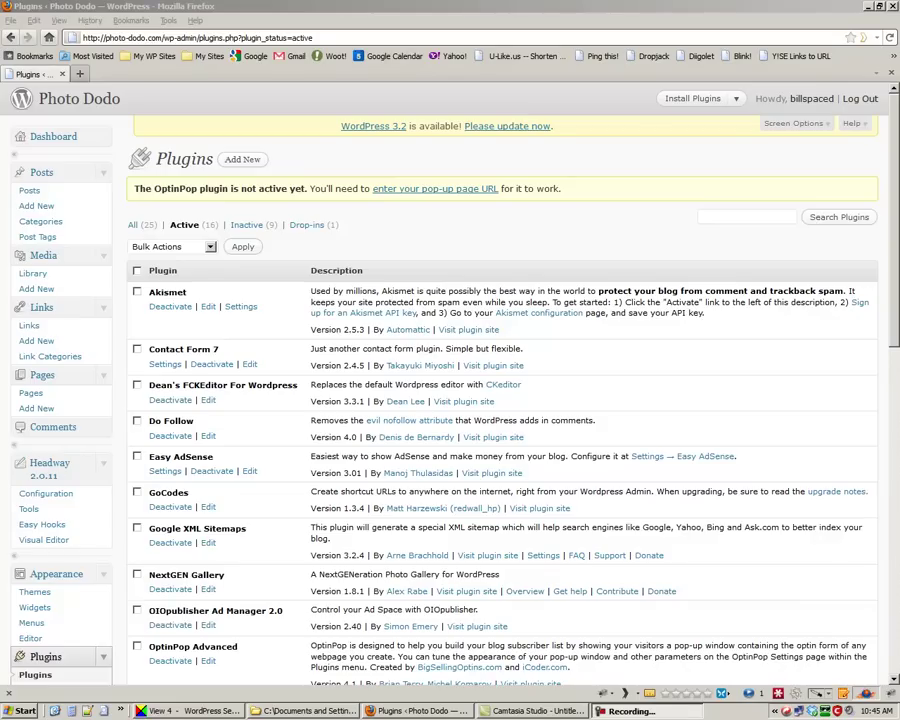
- Set the JavaScript thumbnail effect to None in Gallery Options' Effects settings and save
left_click(893, 301)
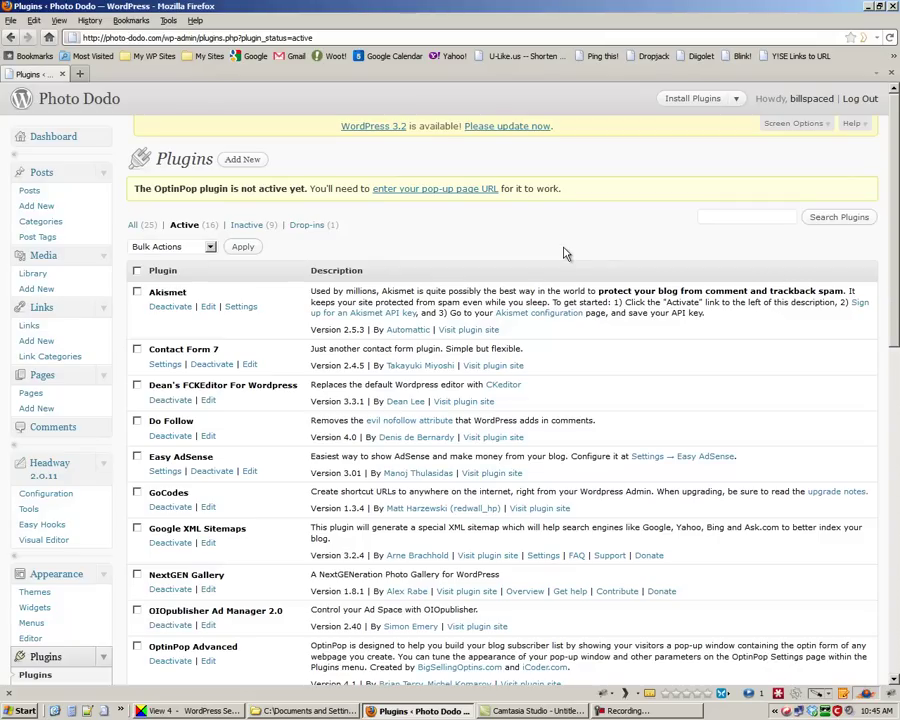
scroll(507, 275, "down", 15)
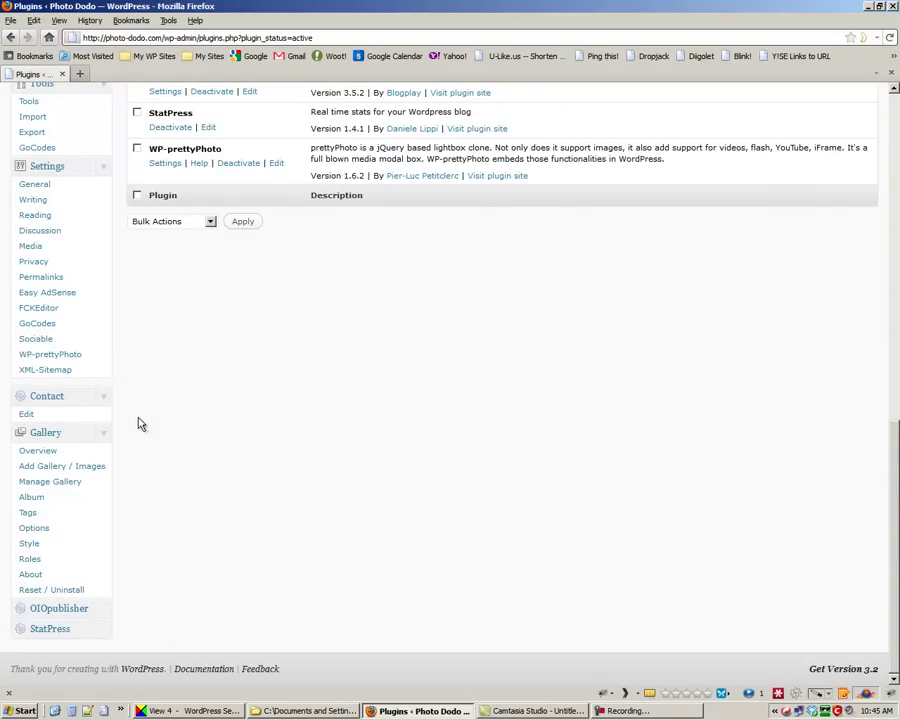
left_click(33, 530)
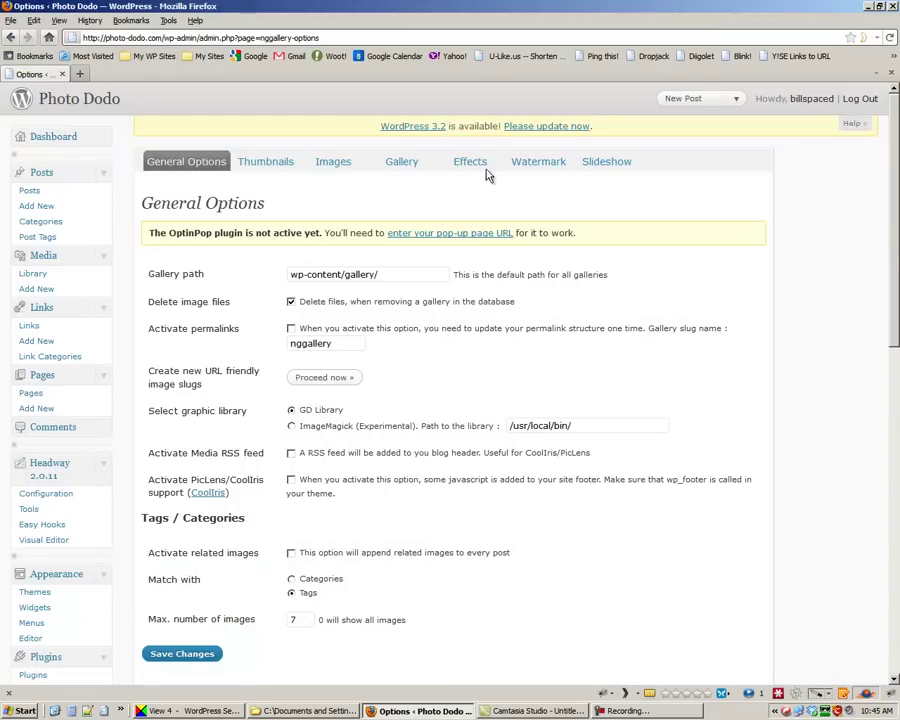
left_click(478, 163)
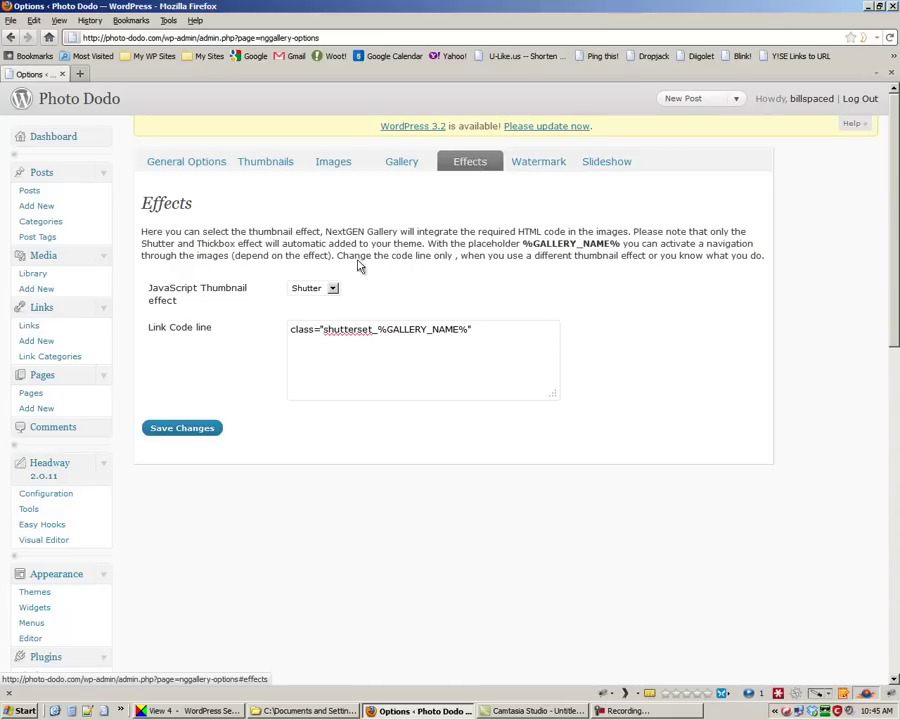
left_click(312, 290)
left_click(309, 303)
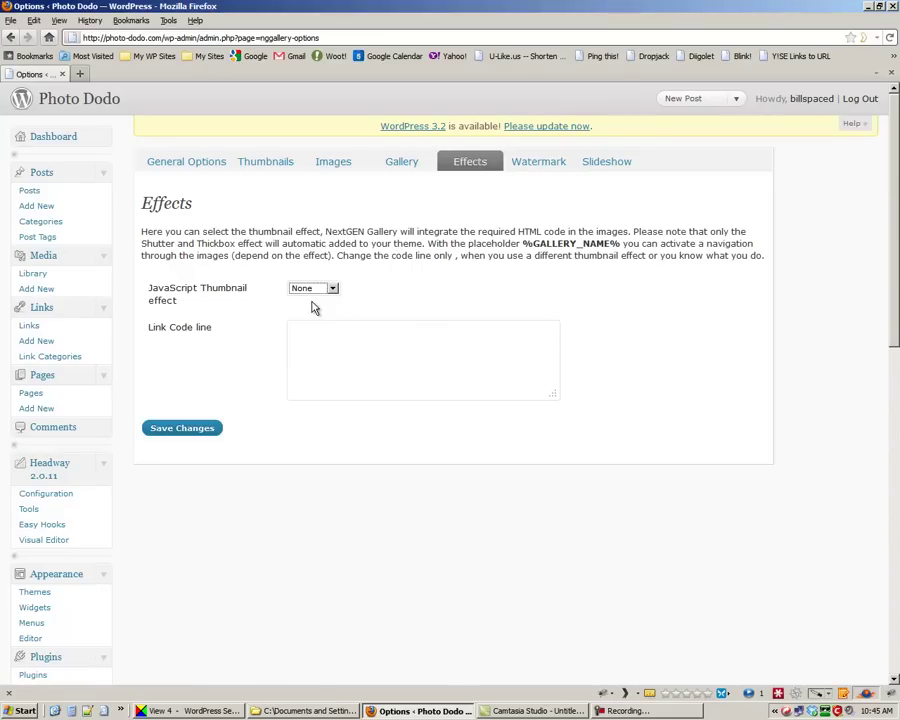
left_click(211, 430)
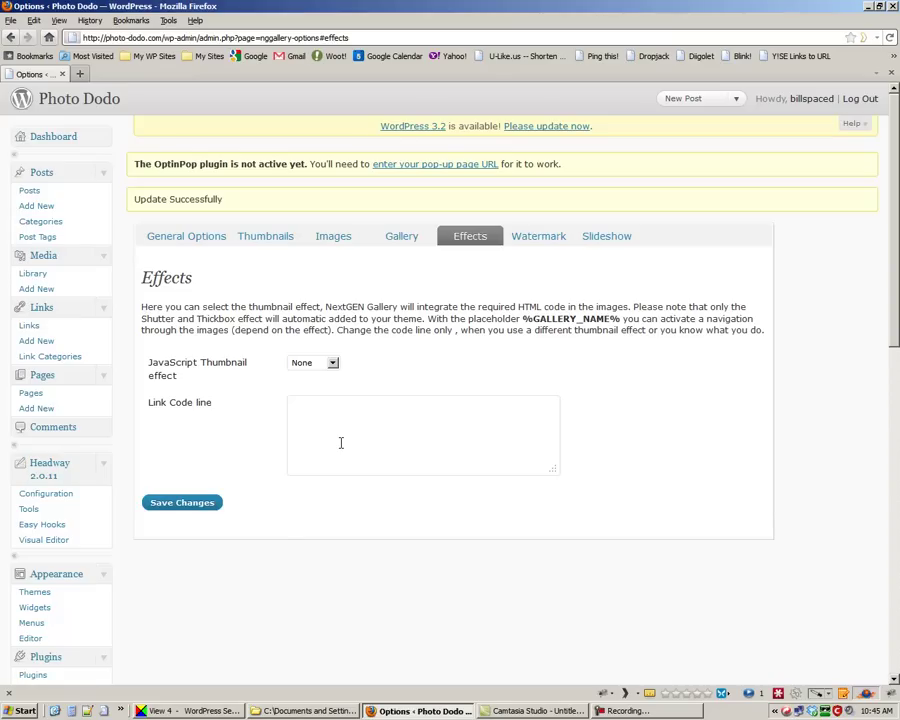
scroll(334, 610, "down", 15)
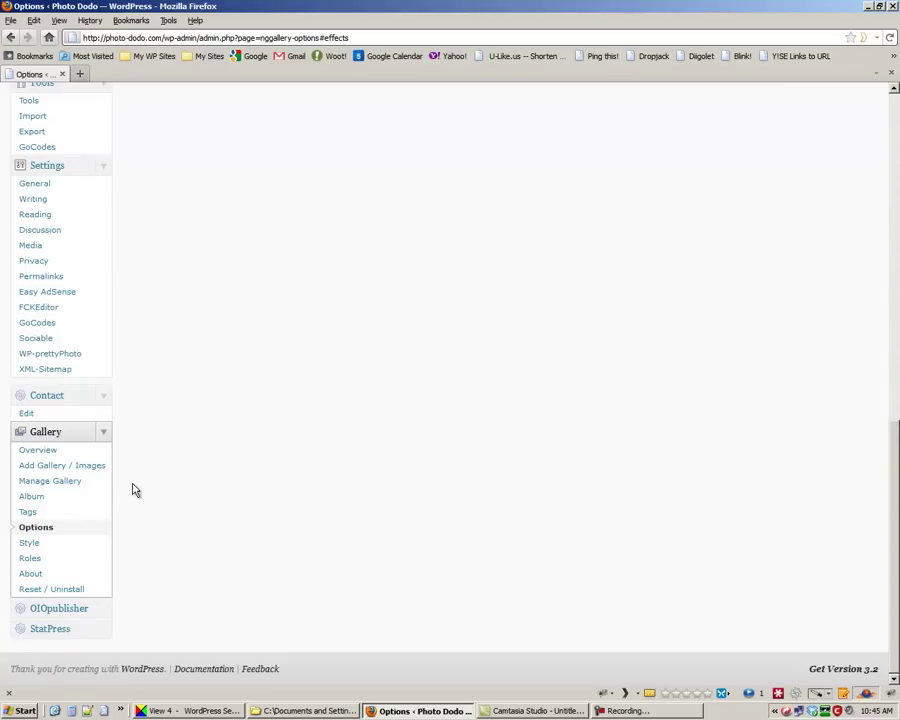
- Add a new NextGEN gallery called 'Gallery 1', which receives ID 1
left_click(42, 467)
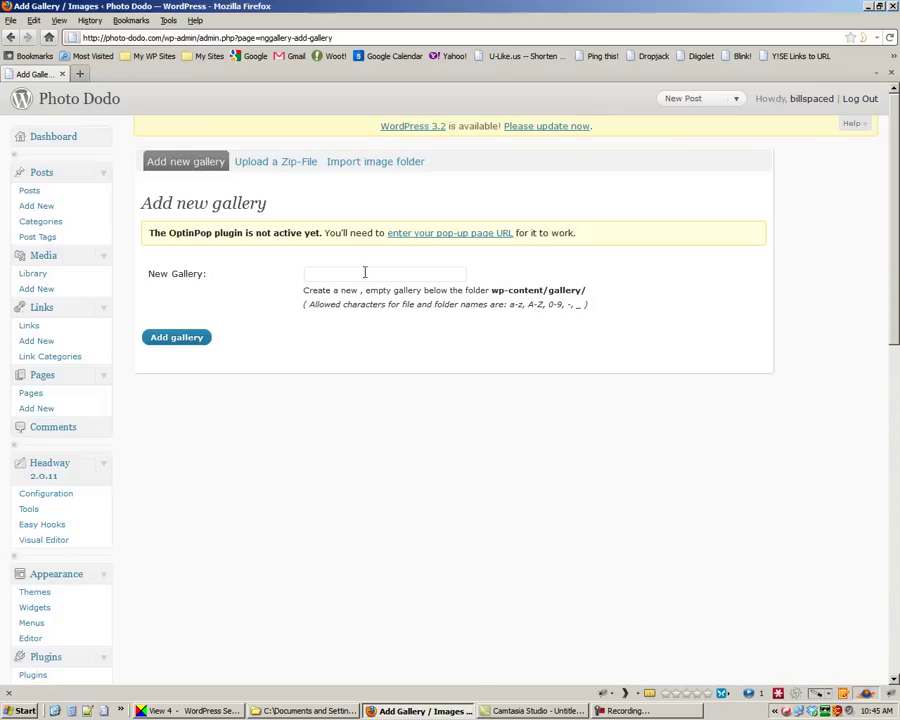
left_click(363, 274)
type("Gallery 1")
left_click(186, 339)
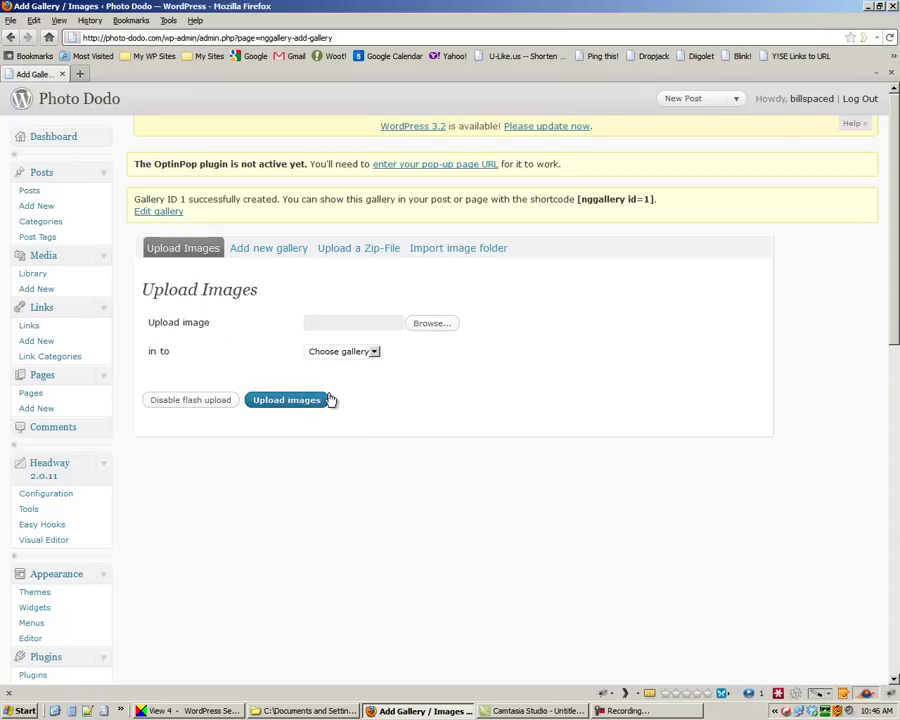
- Queue all five photos from O:\Graphics\Facebook Page Profile Images\doctor for upload
left_click(428, 325)
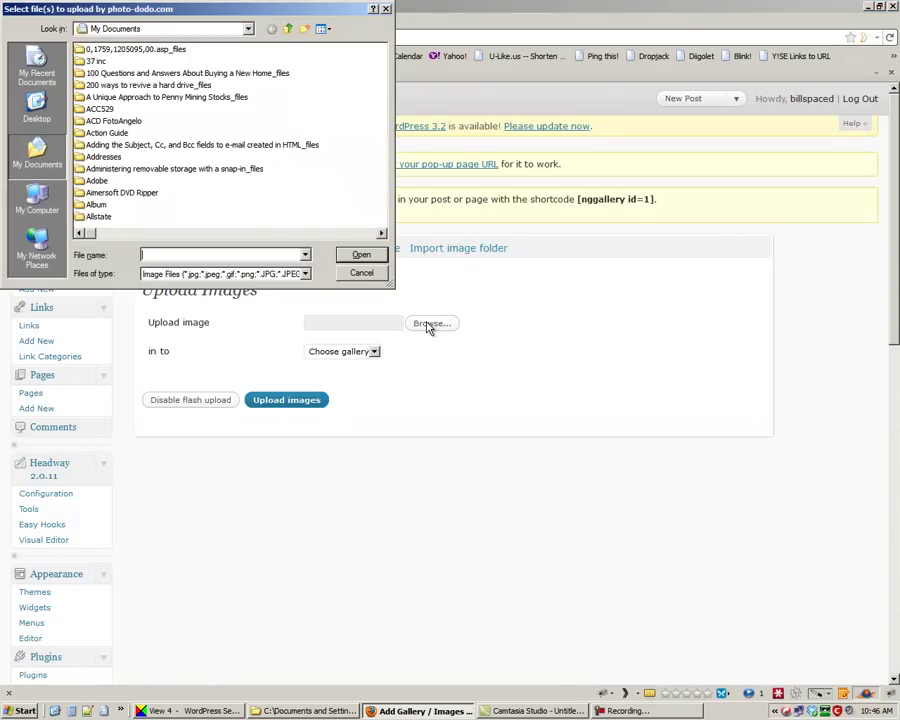
left_click(38, 205)
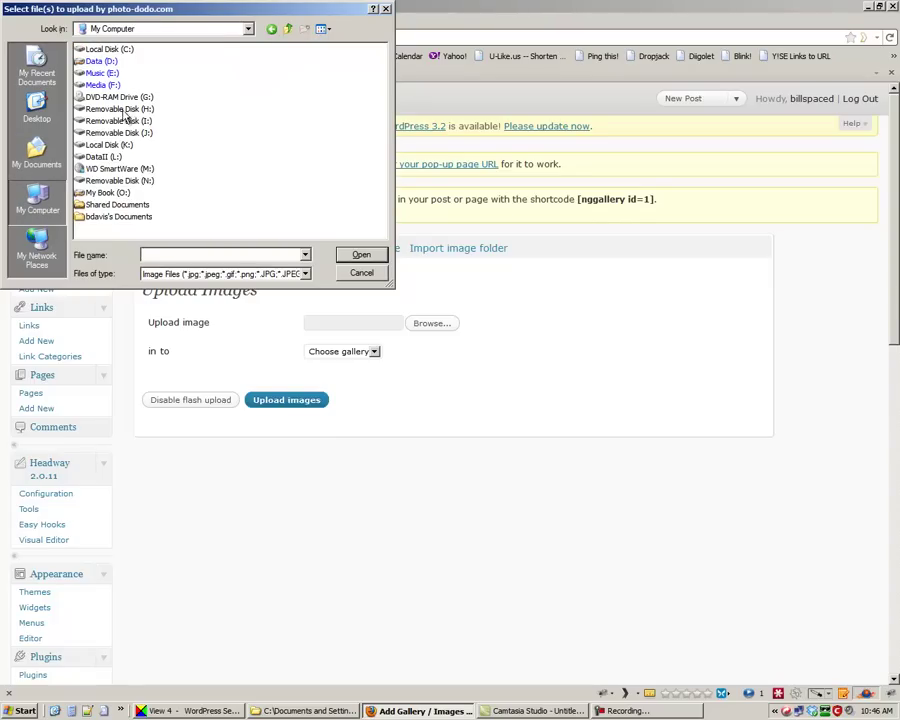
double_click(104, 192)
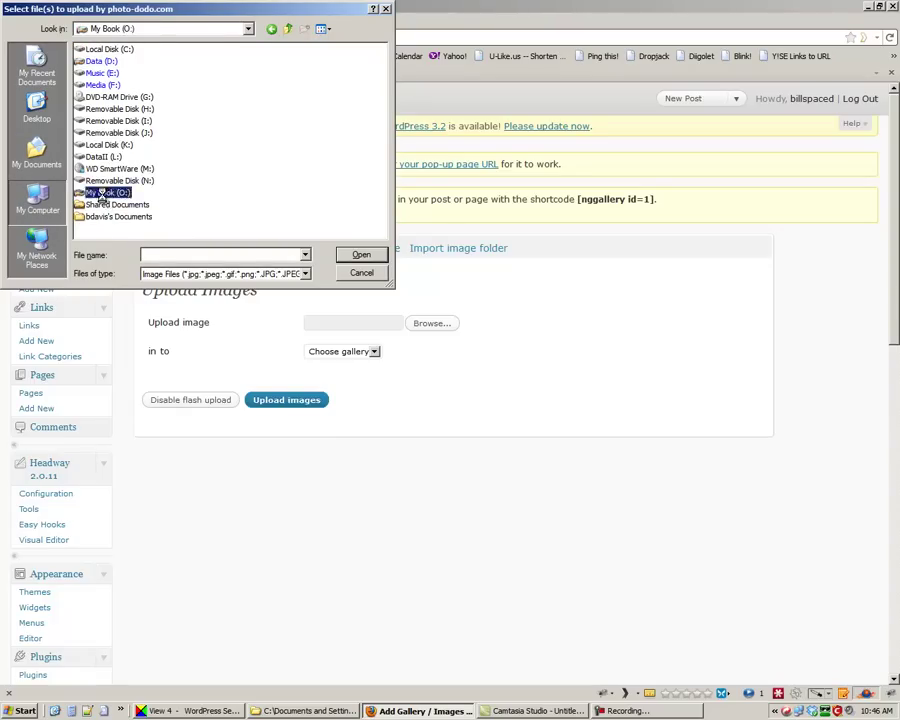
double_click(100, 145)
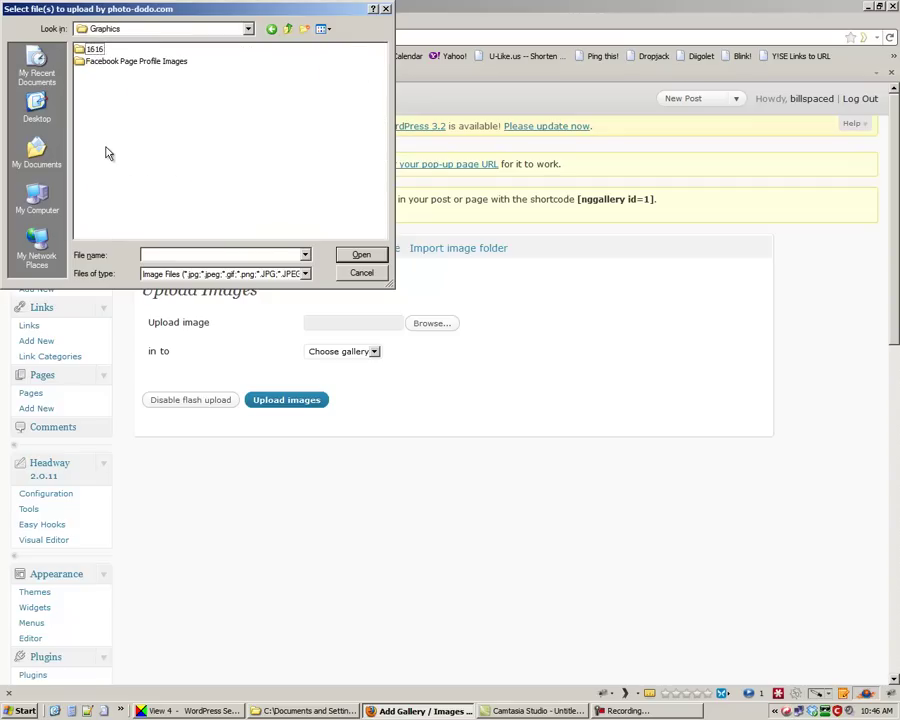
double_click(126, 63)
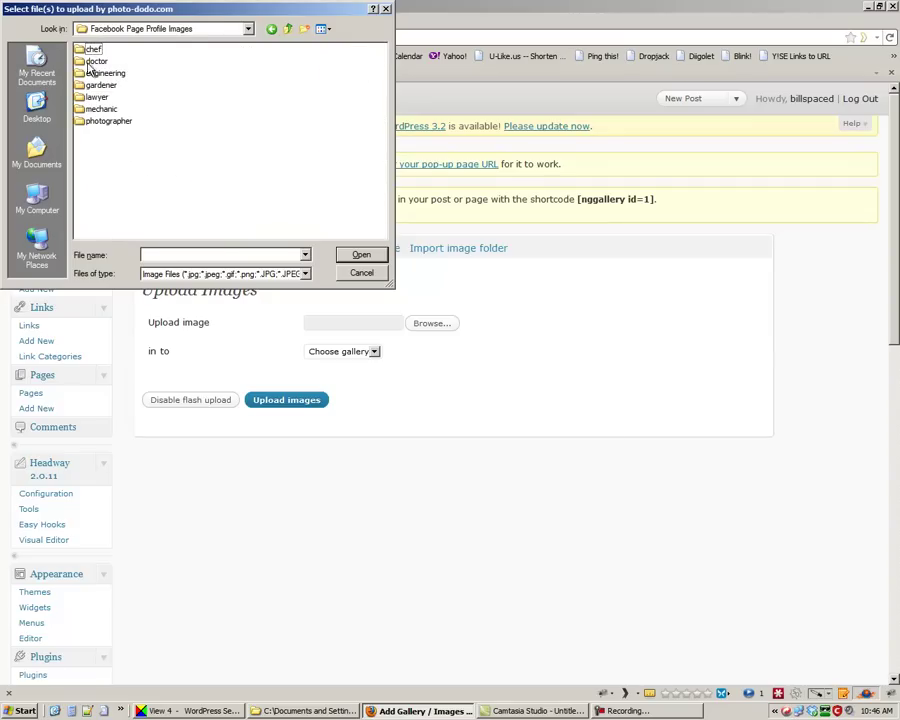
double_click(90, 62)
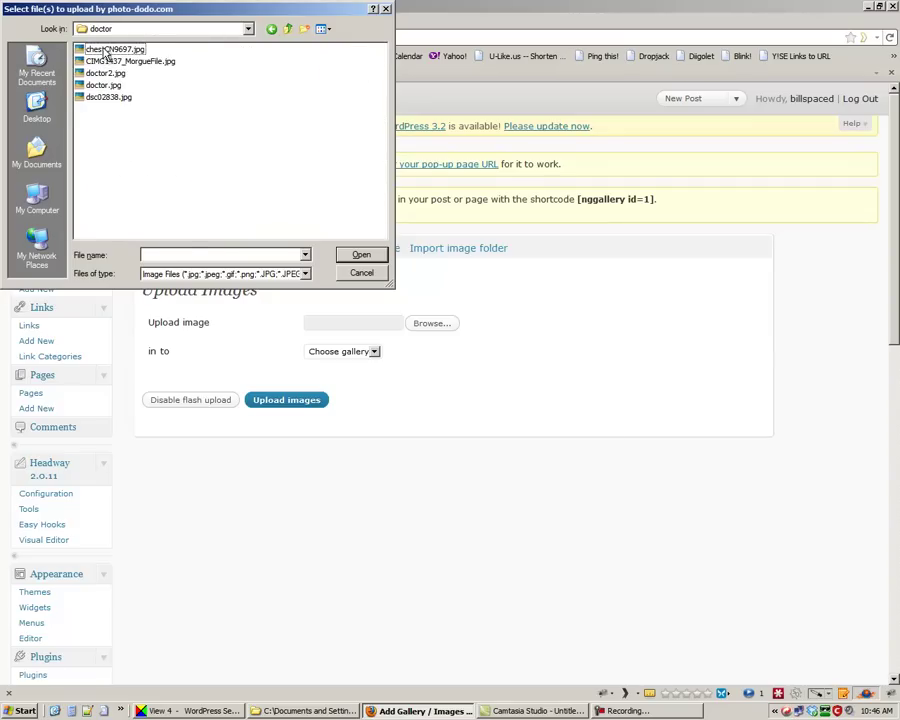
left_click(80, 48)
left_click(108, 97, "shift")
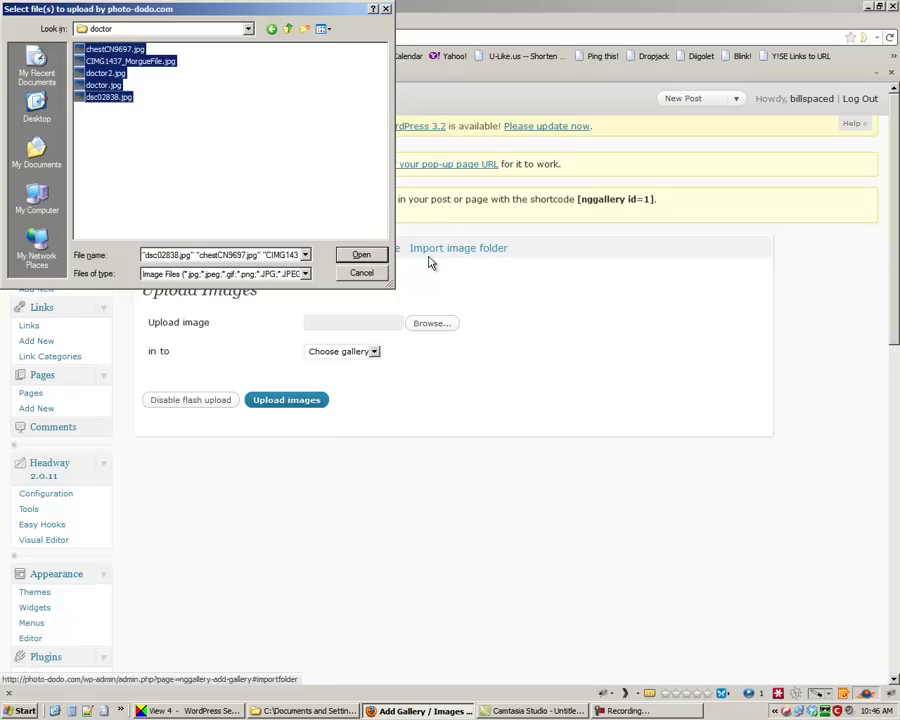
left_click(361, 255)
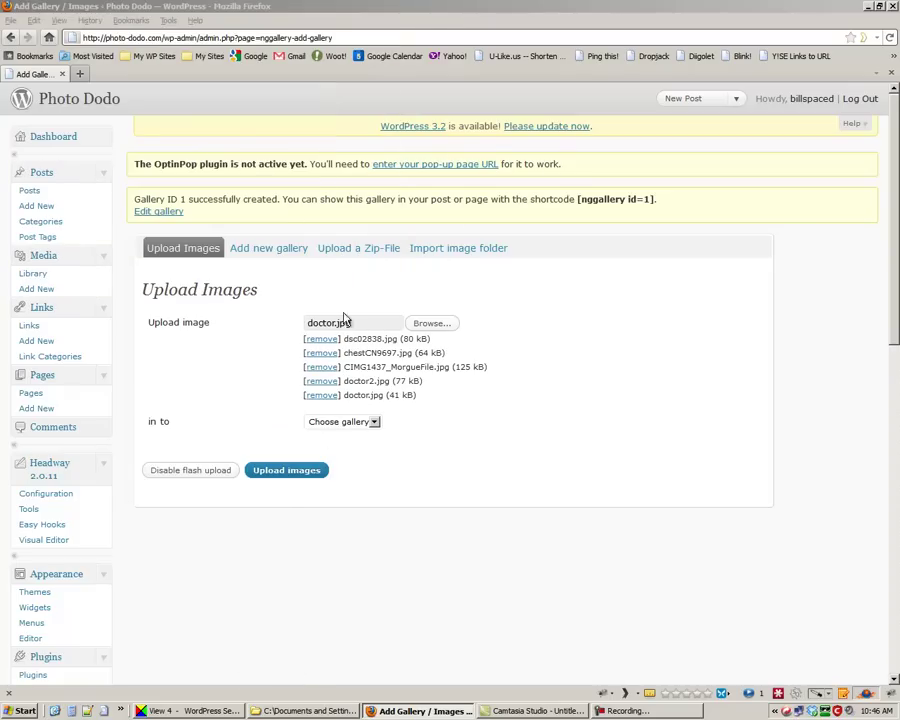
- Upload the five queued doctor photos into '1 - Gallery 1'
left_click(330, 425)
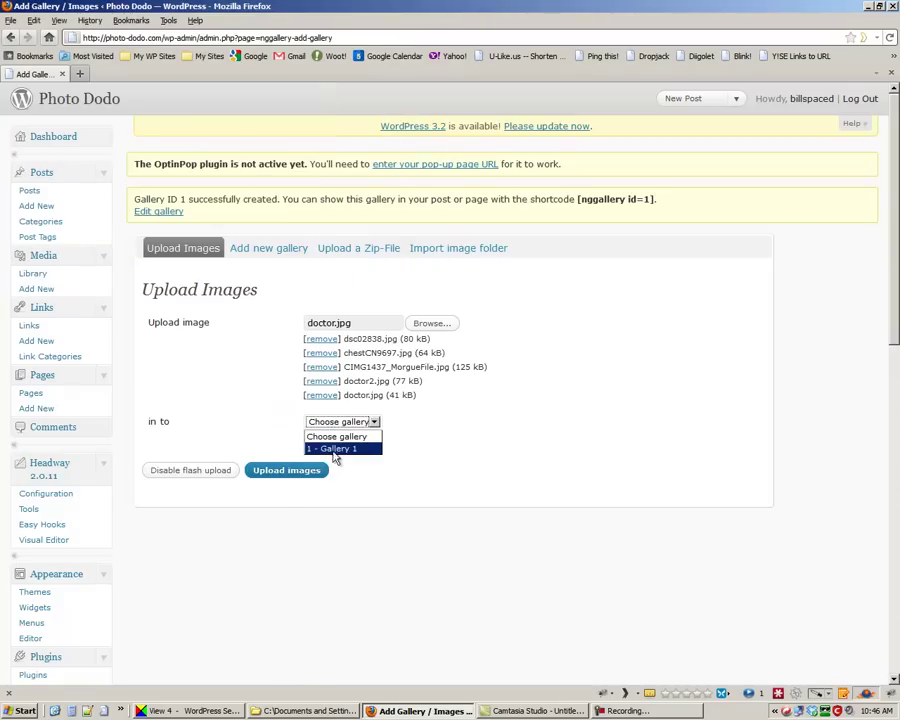
left_click(349, 452)
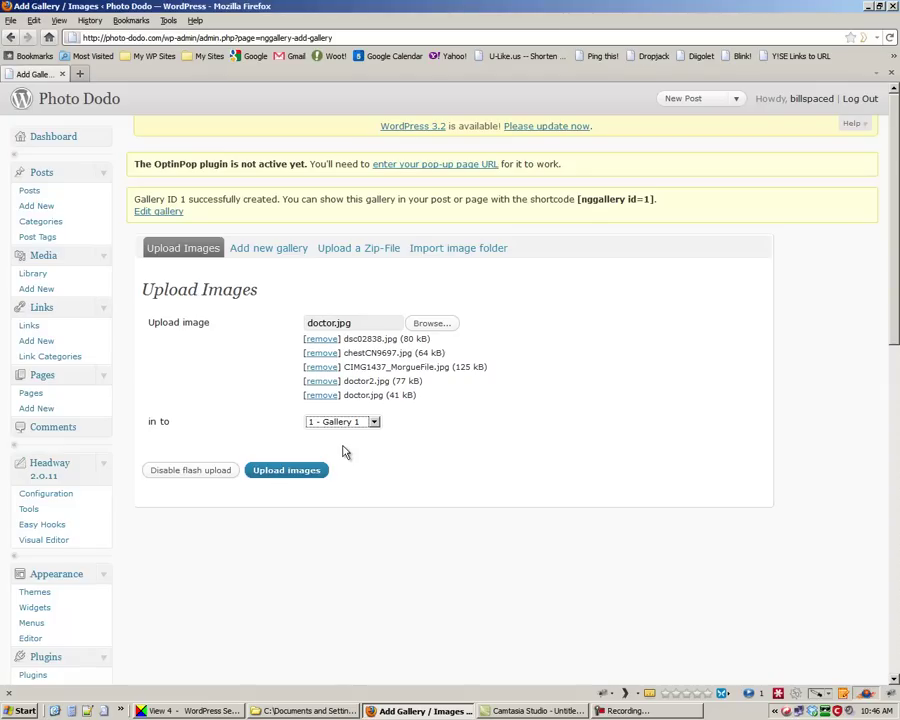
left_click(273, 472)
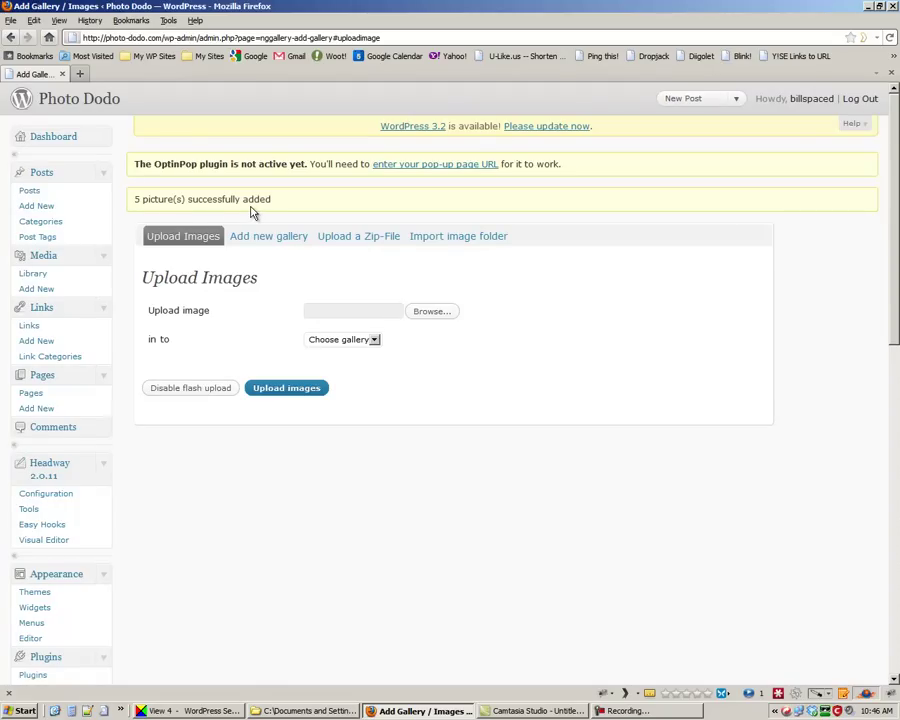
scroll(217, 516, "down", 5)
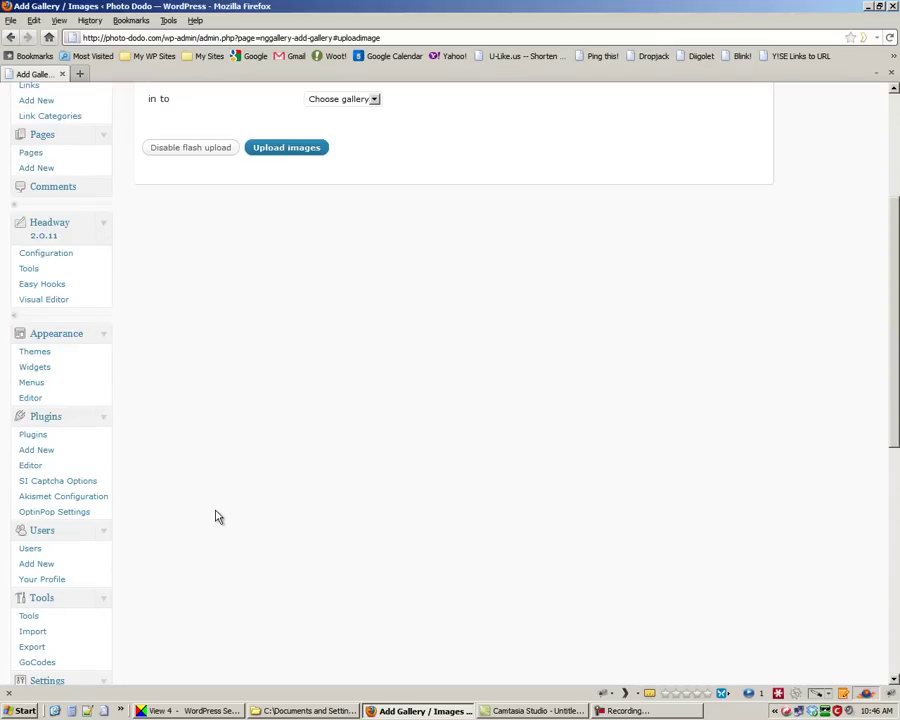
scroll(124, 513, "down", 8)
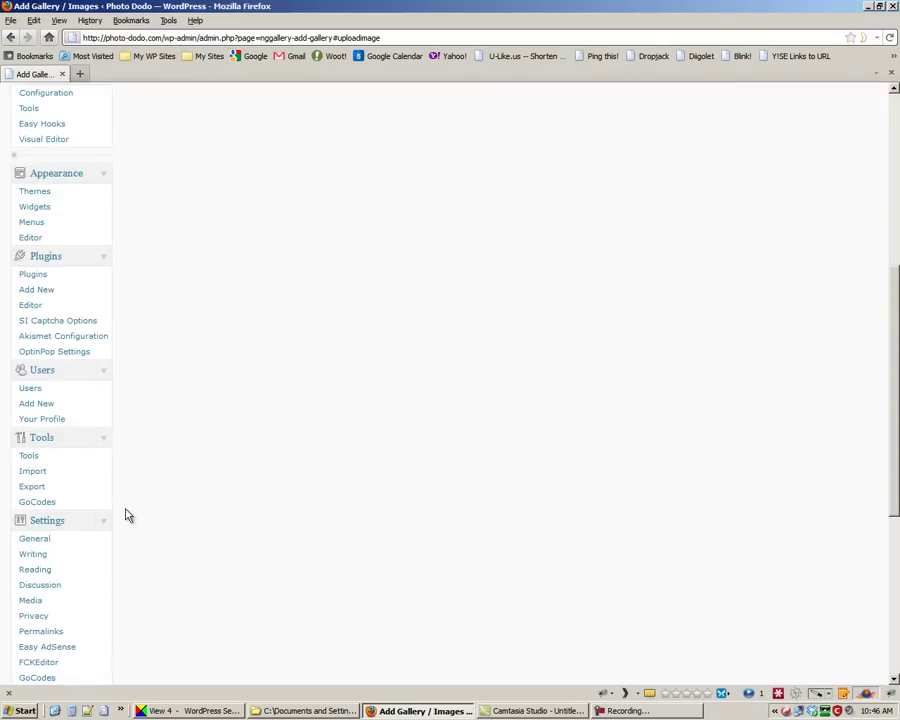
scroll(126, 513, "down", 2)
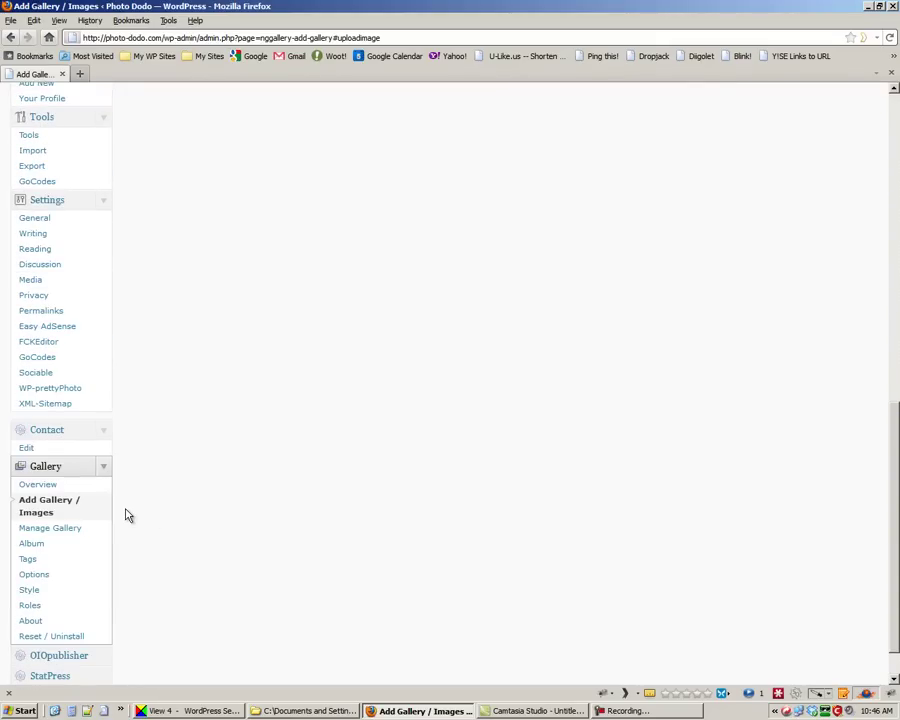
left_click(46, 532)
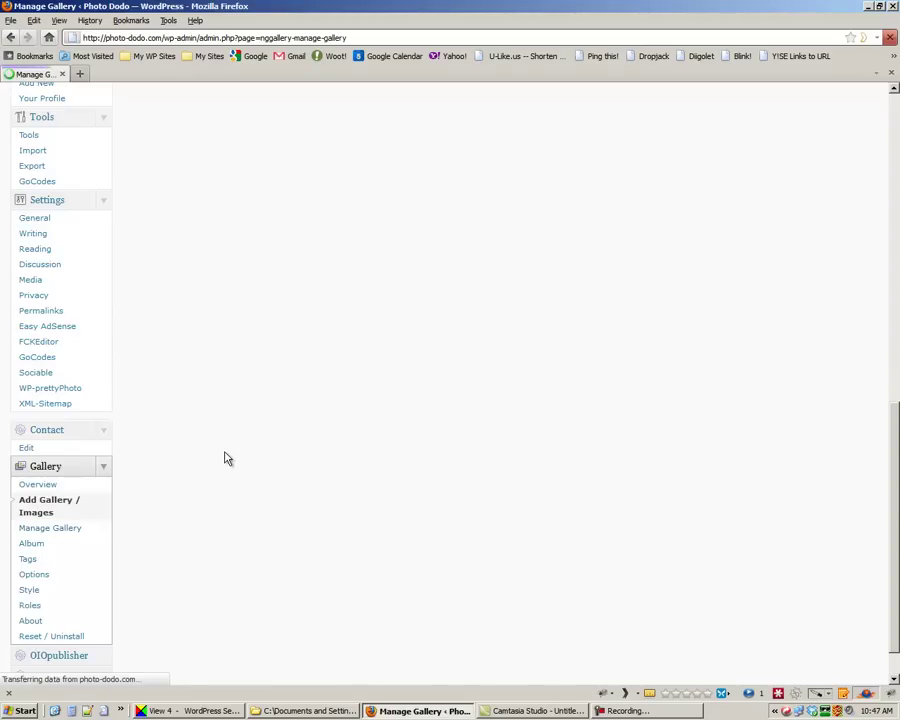
left_click(209, 292)
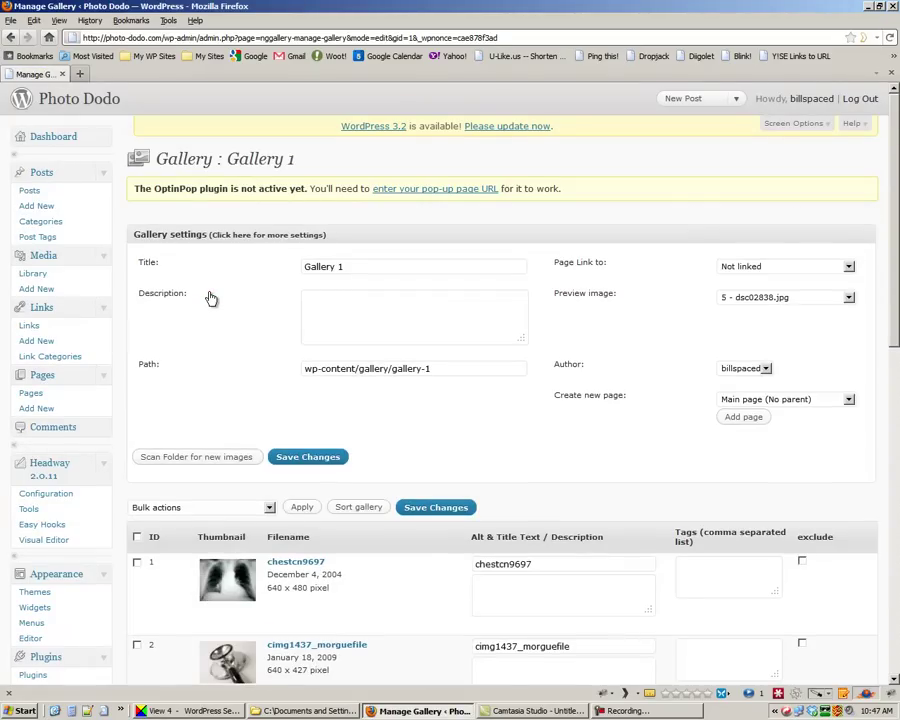
scroll(212, 314, "down", 10)
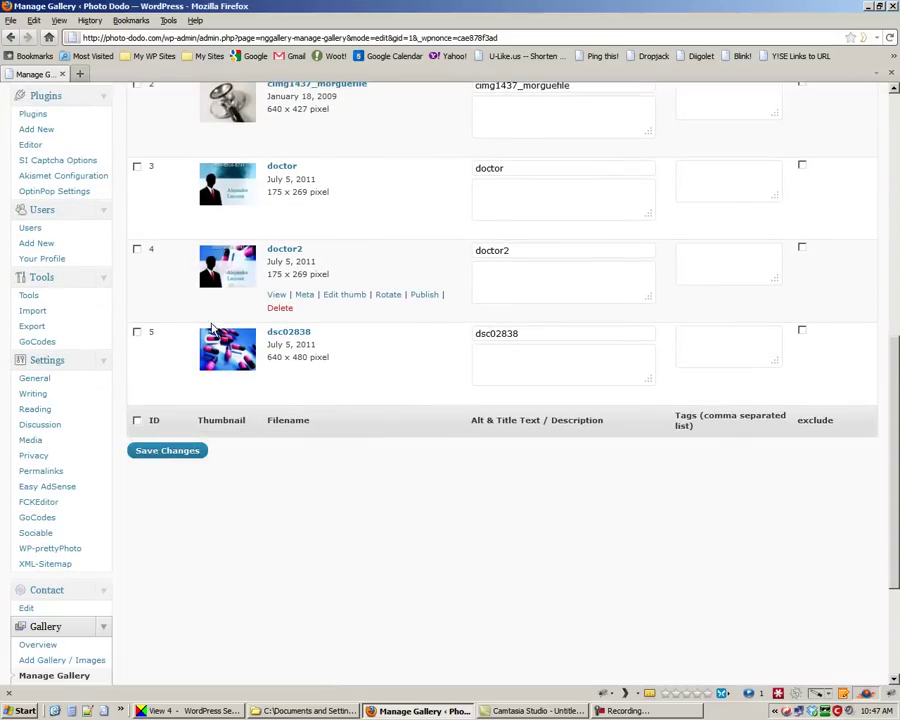
scroll(218, 265, "up", 3)
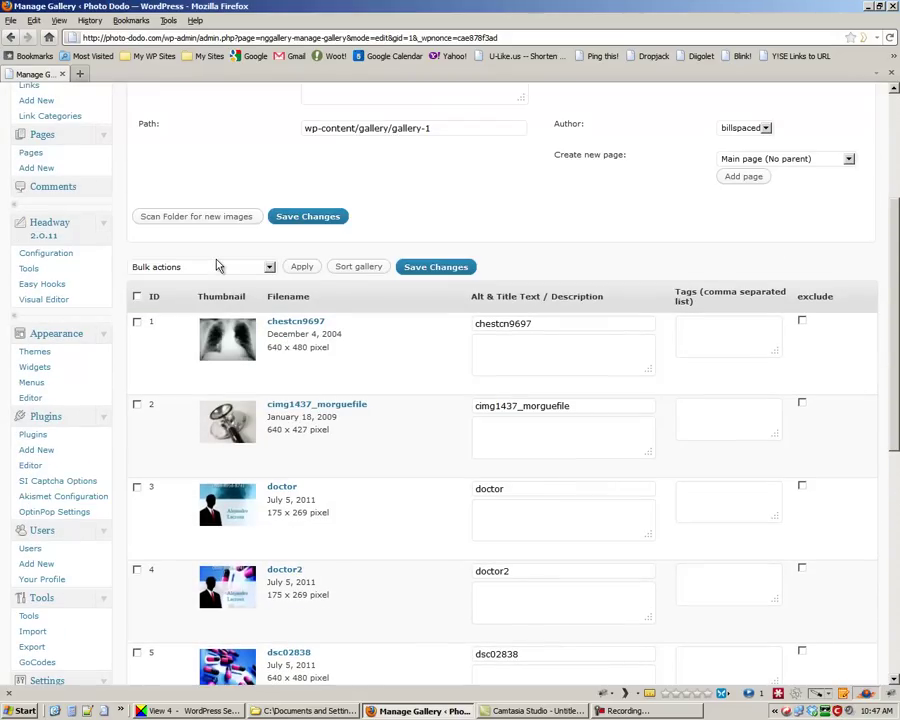
scroll(312, 306, "up", 3)
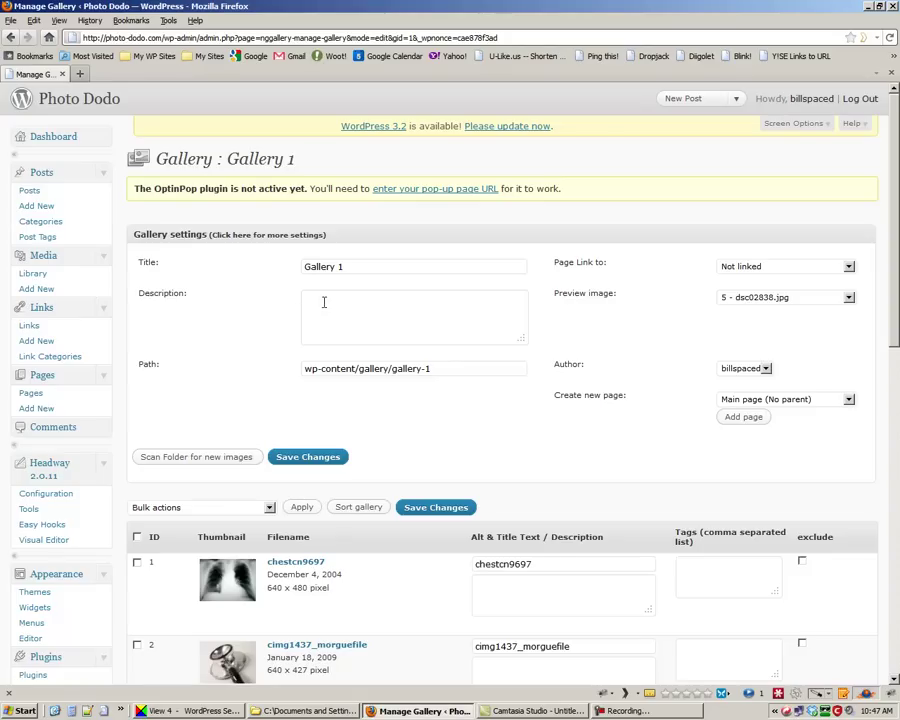
left_click(320, 302)
scroll(315, 299, "down", 3)
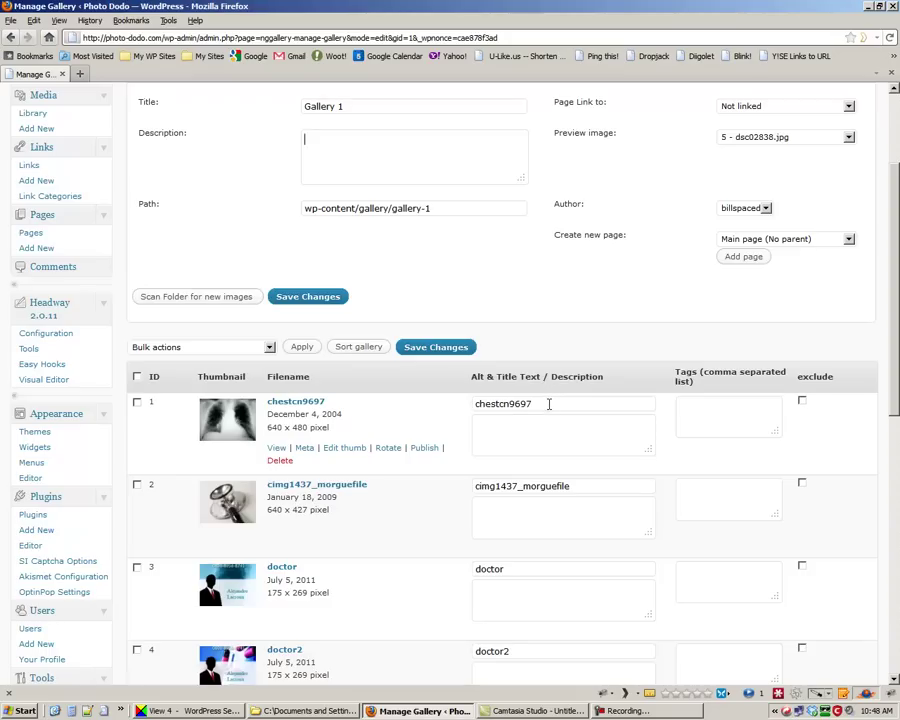
left_click_drag(548, 405, 471, 402)
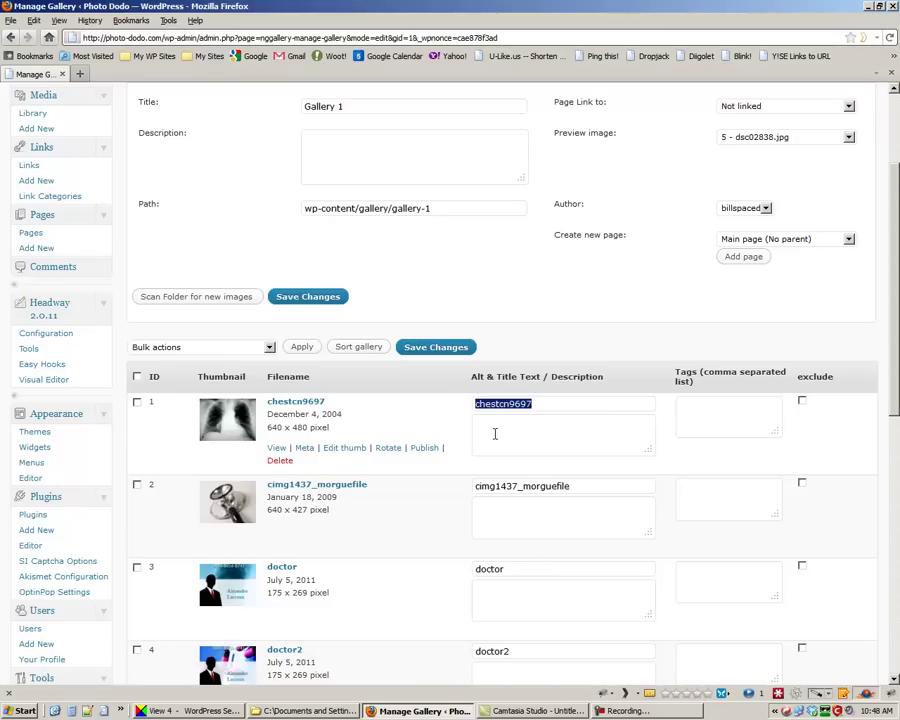
left_click(494, 433)
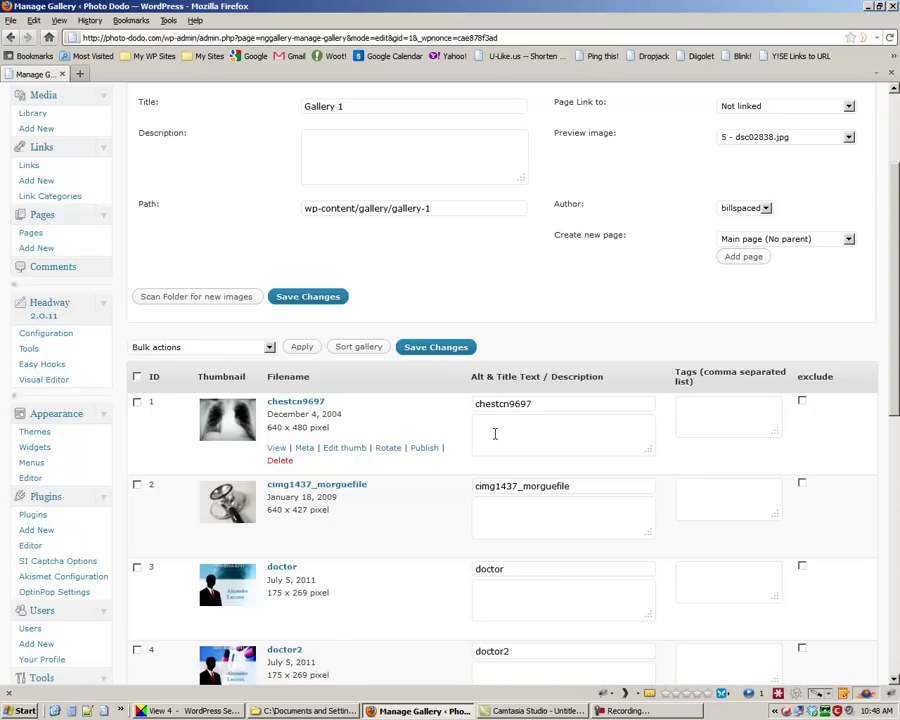
left_click(730, 413)
scroll(719, 446, "down", 10)
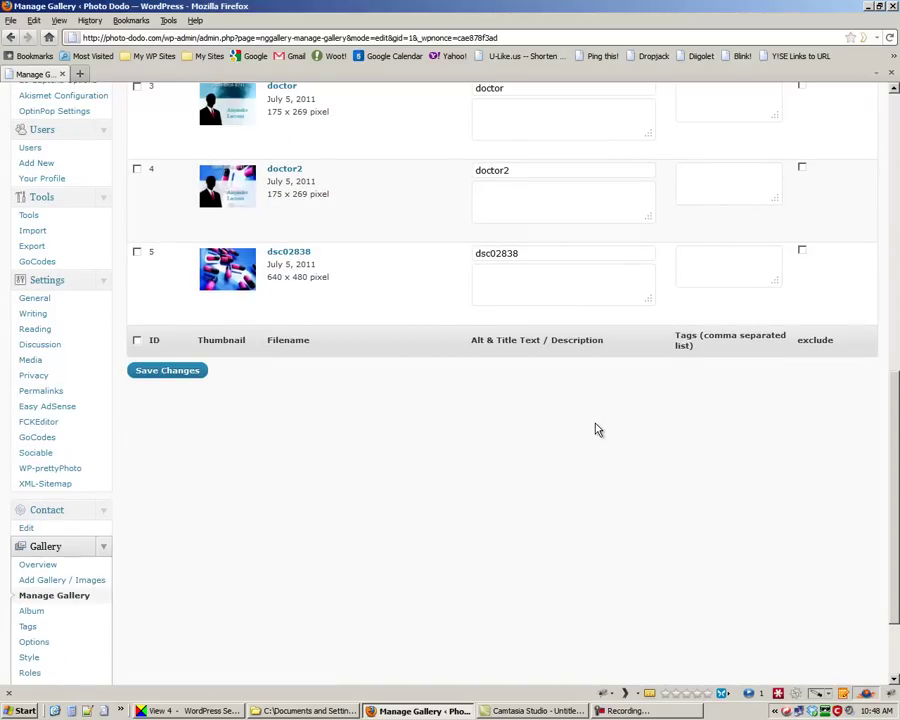
scroll(595, 430, "up", 11)
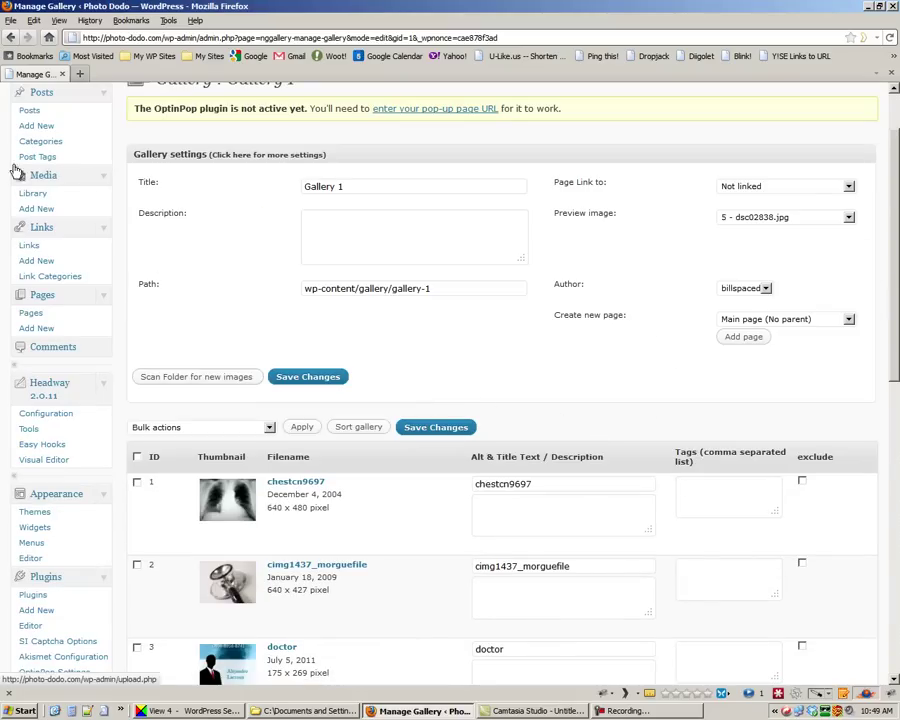
- Start a new post titled 'Sample Photo Gallery'
left_click(36, 127)
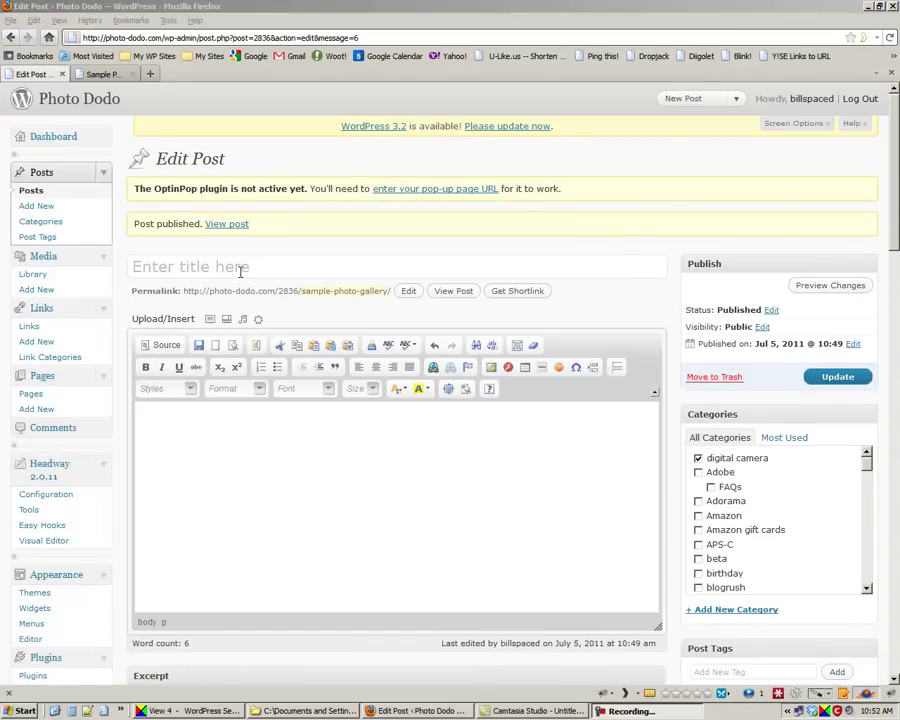
left_click(242, 268)
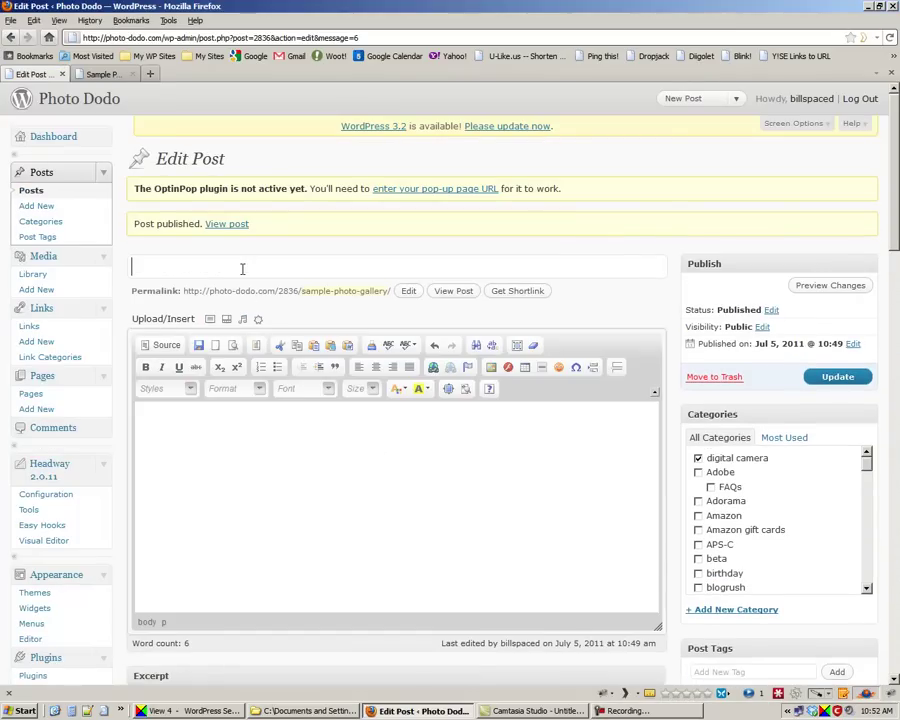
type("Sample Photo")
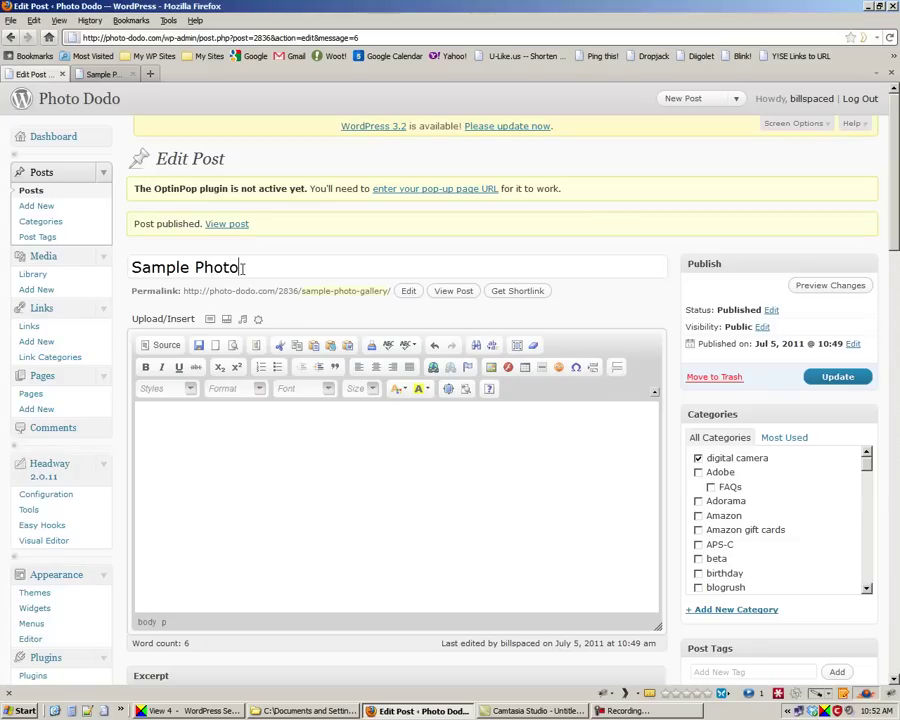
type(" Gallery")
key("Tab")
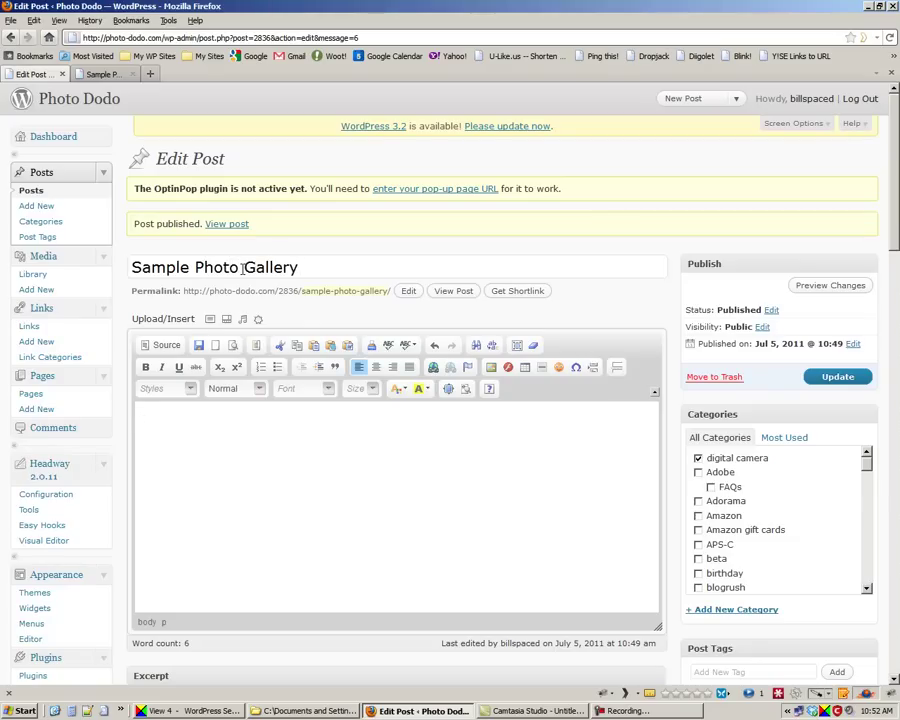
- Write the body 'Here's a sample photo gallery:' followed by the [nggallery id=1] shortcode
type("Here's a sample photo gal")
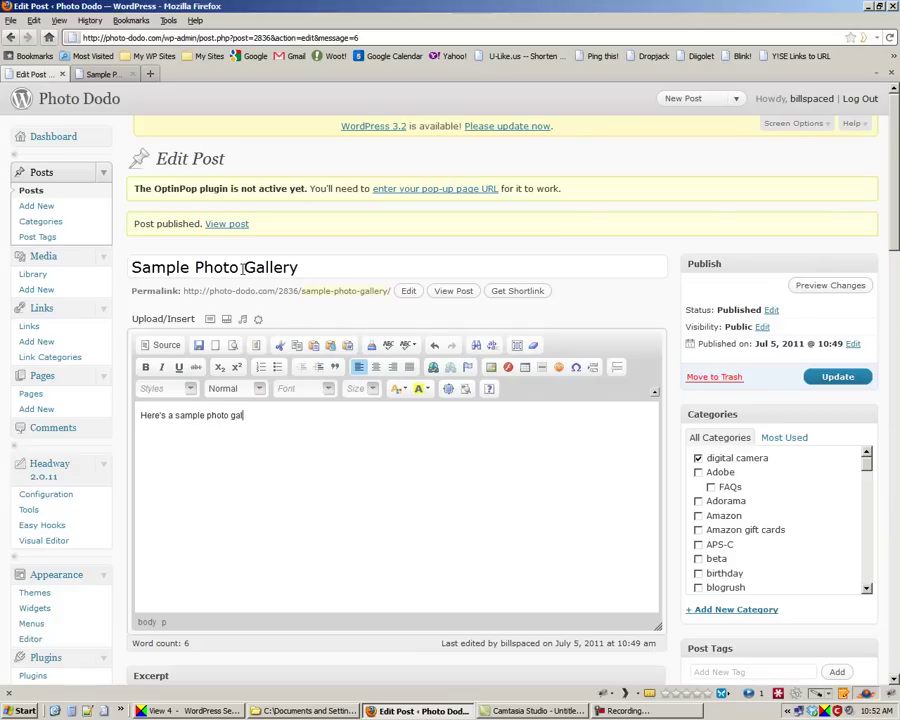
type("lery:")
key("Return")
type("[nggallery id=1]")
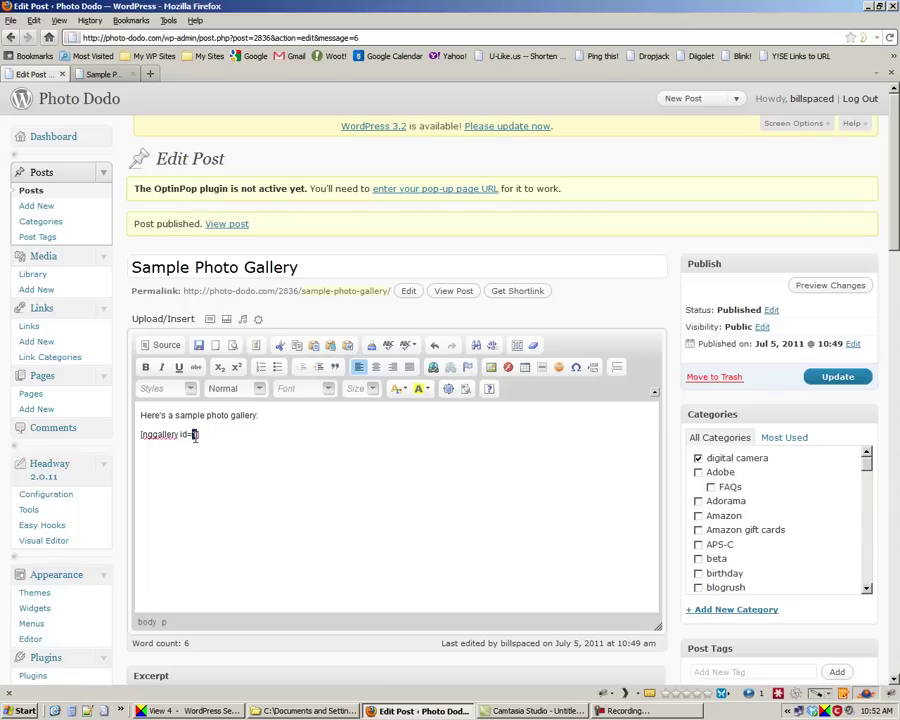
left_click_drag(192, 435, 208, 443)
- Update the post and view it in a fresh tab showing Gallery 1's five thumbnails
left_click(838, 378)
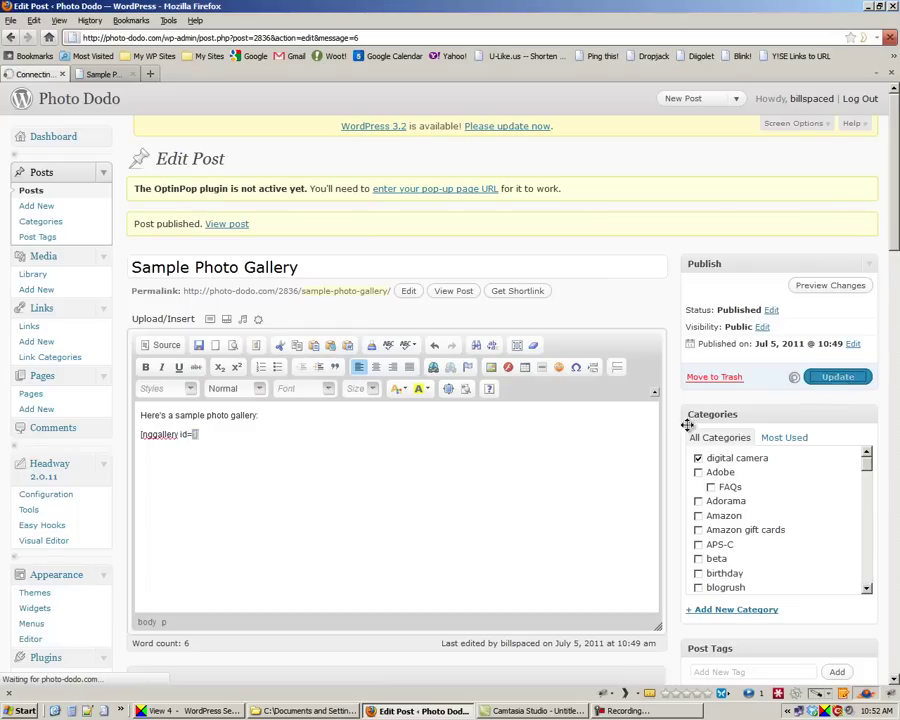
left_click(104, 70)
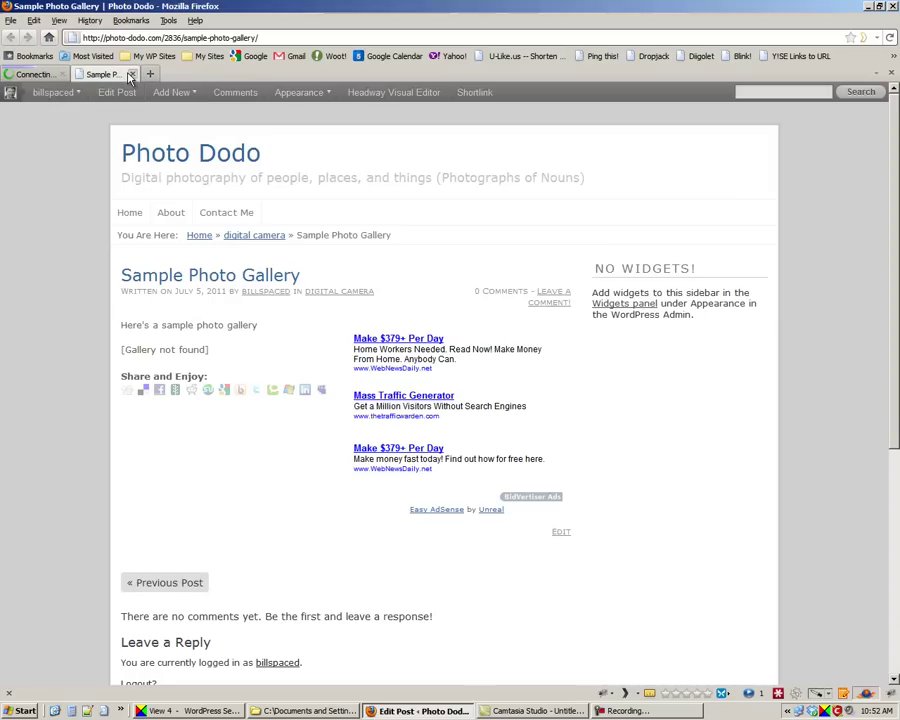
middle_click(104, 70)
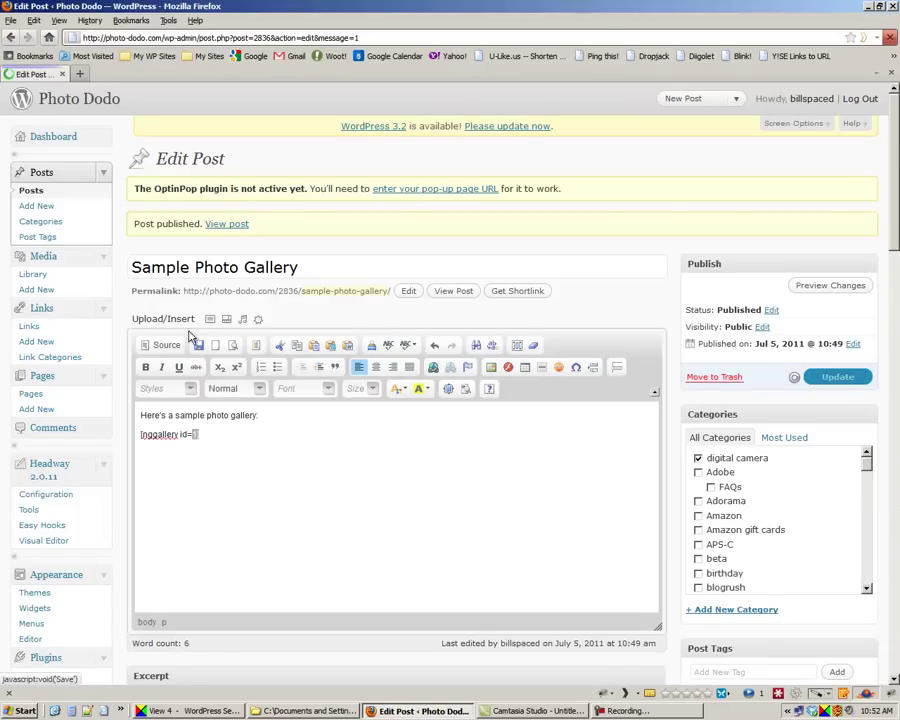
middle_click(455, 291)
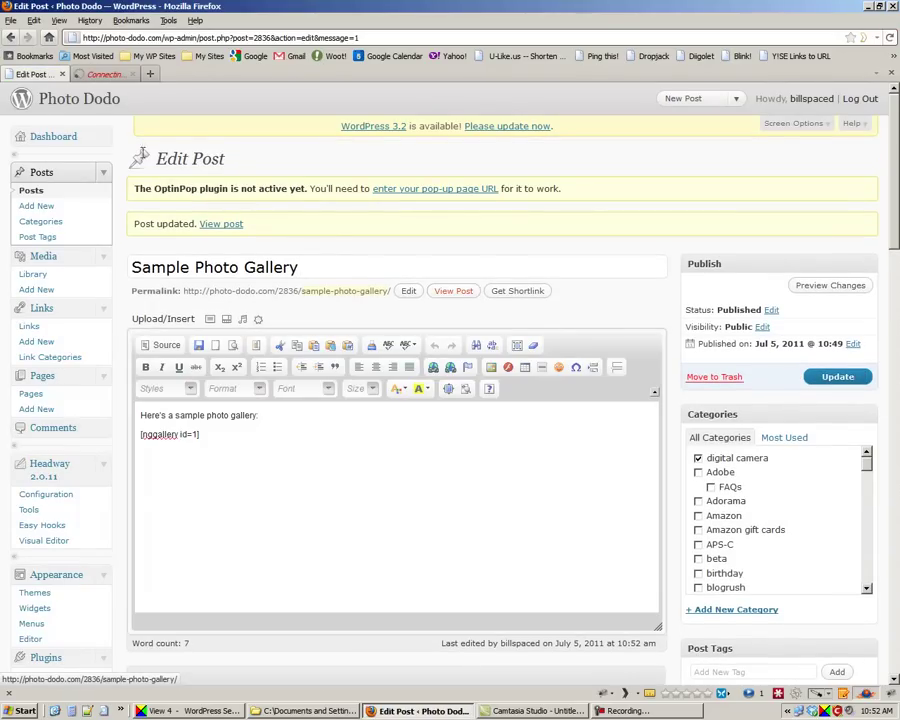
left_click(104, 76)
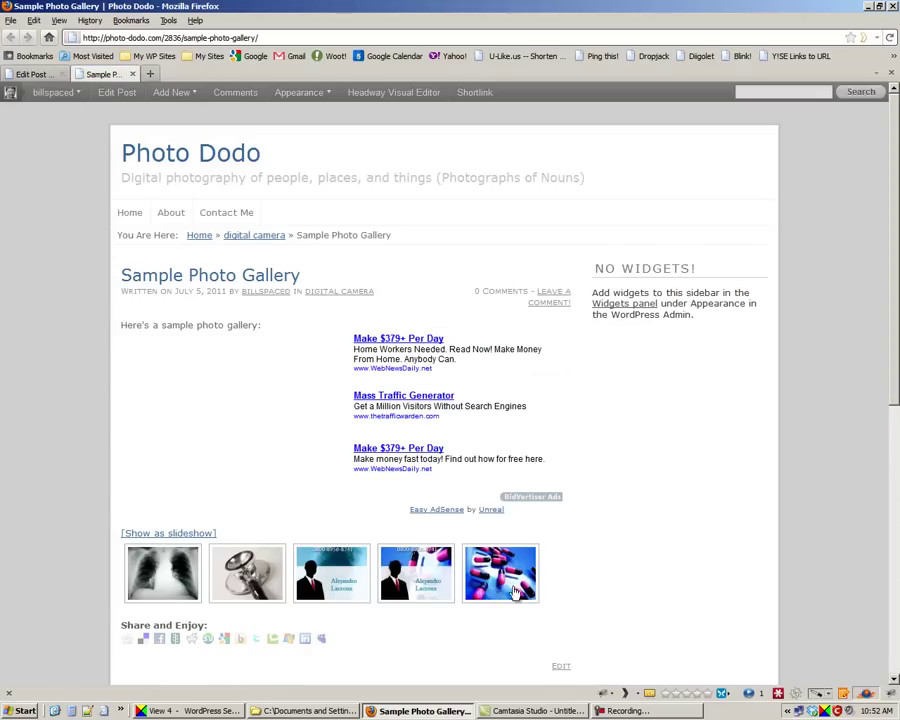
left_click(160, 586)
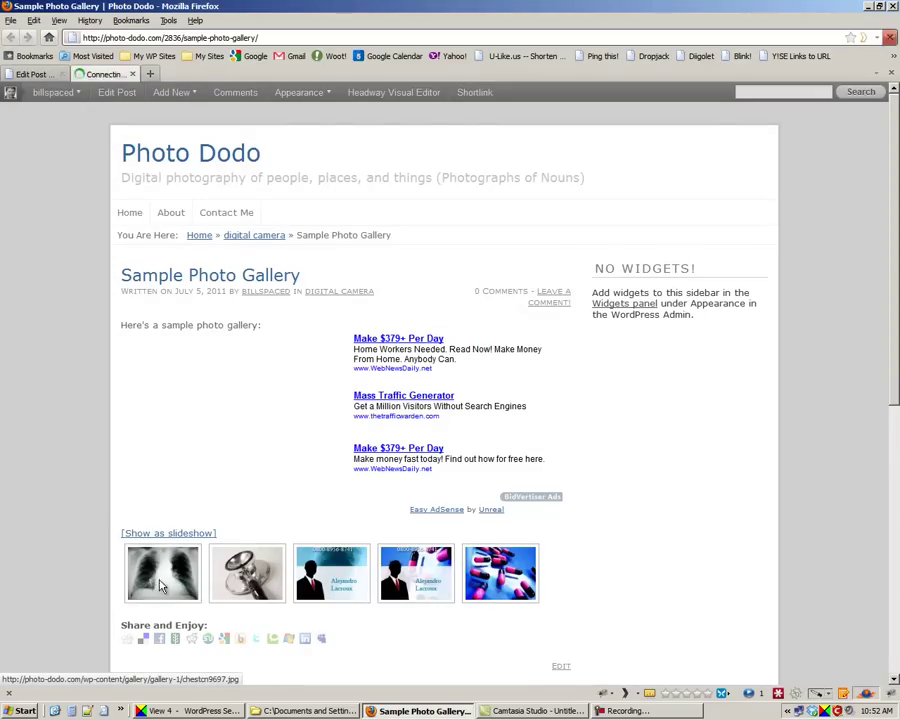
mouse_move(319, 531)
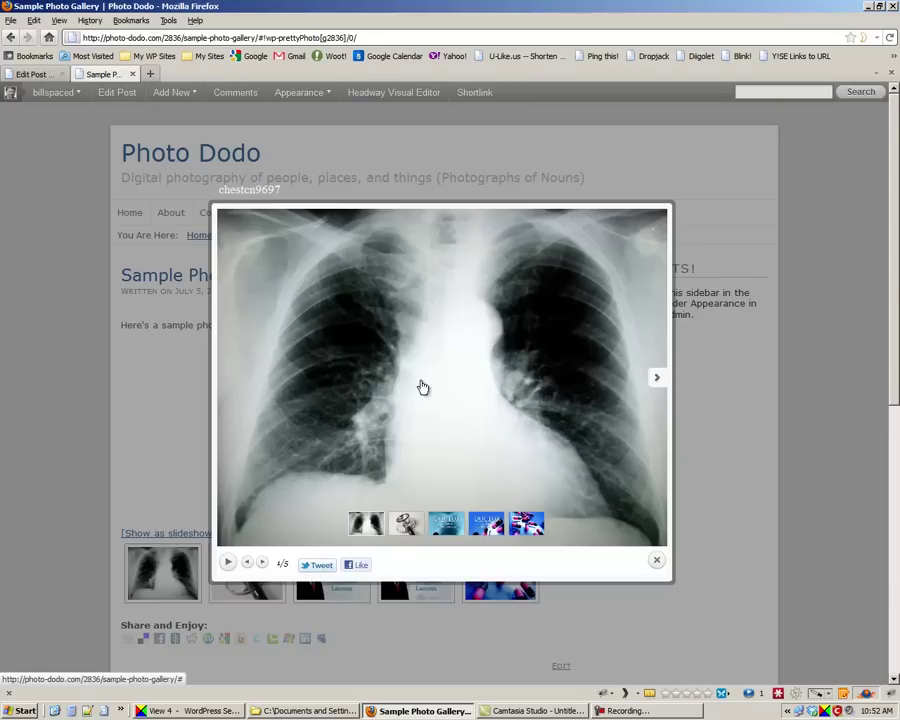
left_click(225, 383)
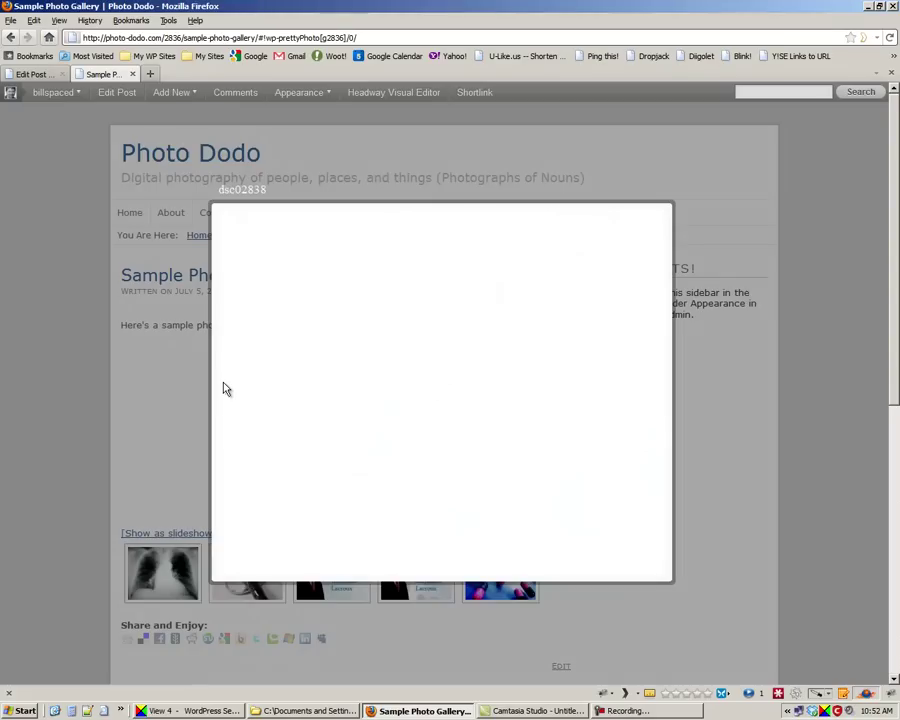
left_click(225, 383)
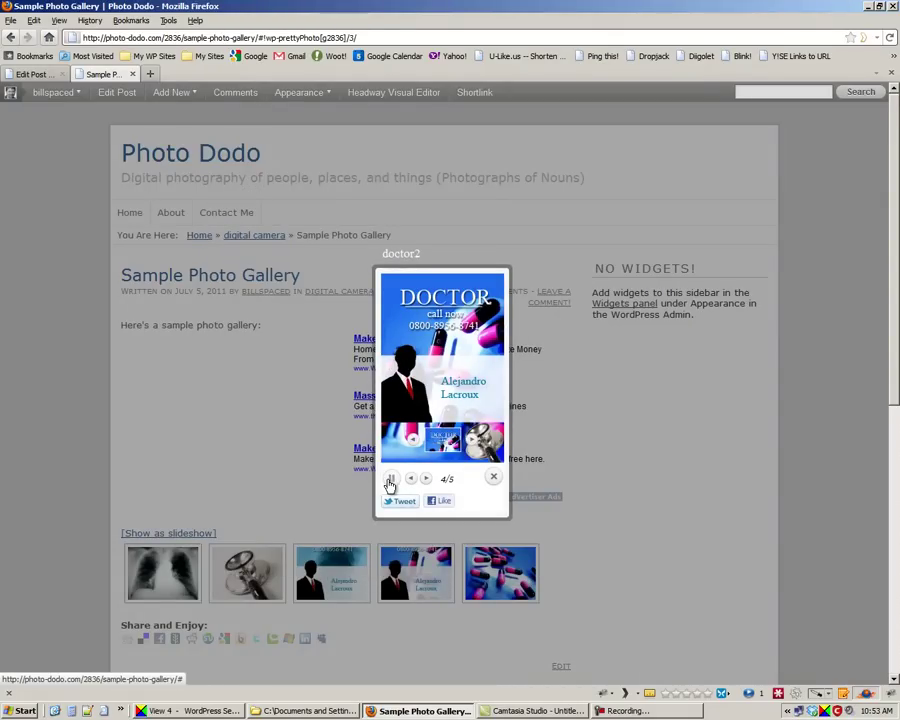
left_click(390, 484)
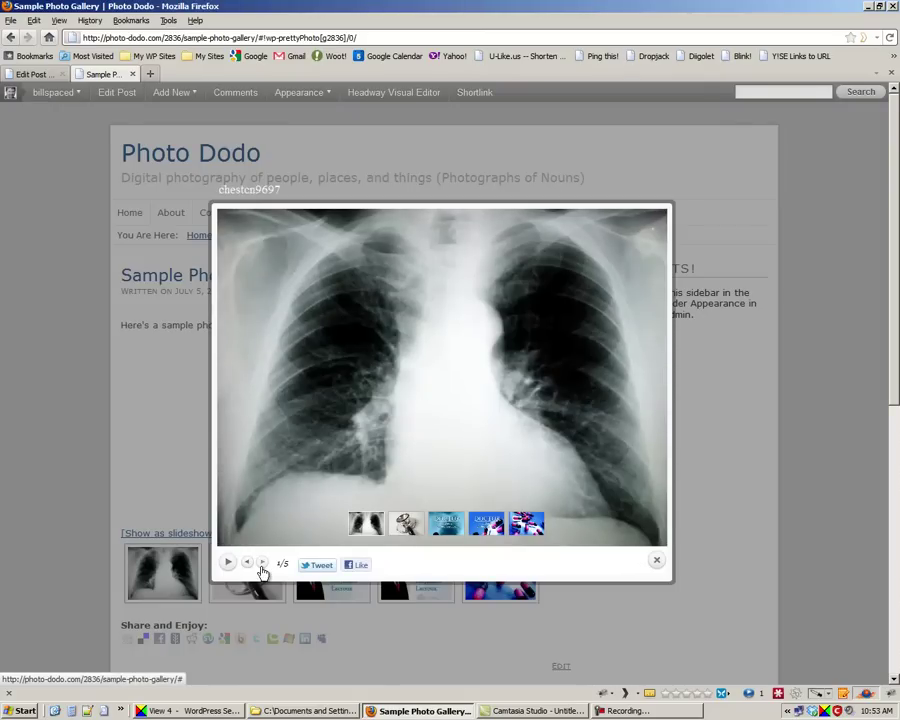
left_click(262, 565)
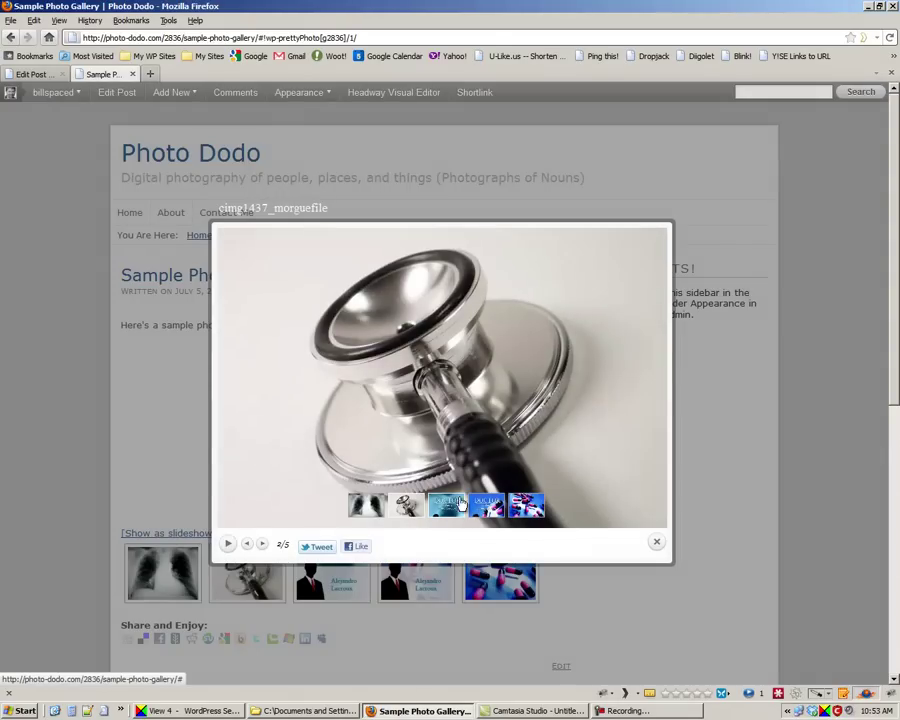
left_click(367, 507)
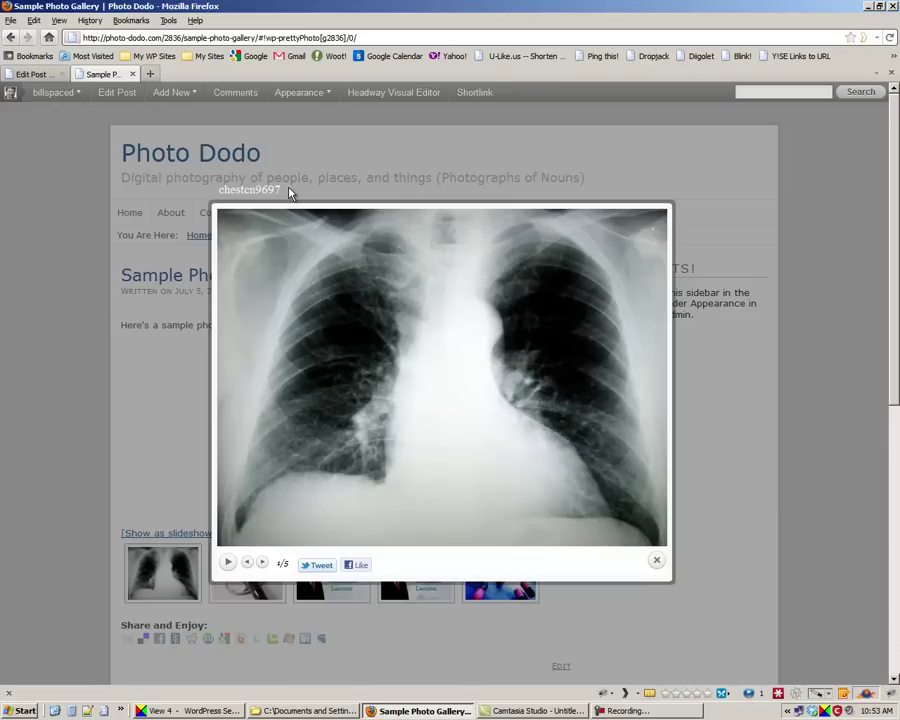
- Close the lightbox and go from the Edit Post tab to Gallery > Add Gallery / Images
left_click(658, 565)
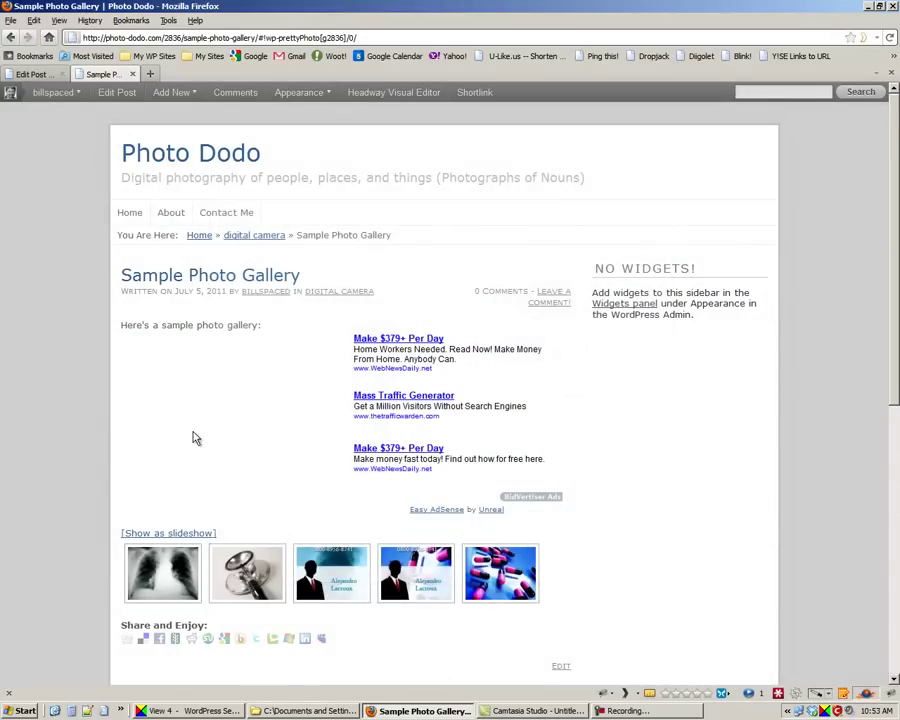
left_click(36, 76)
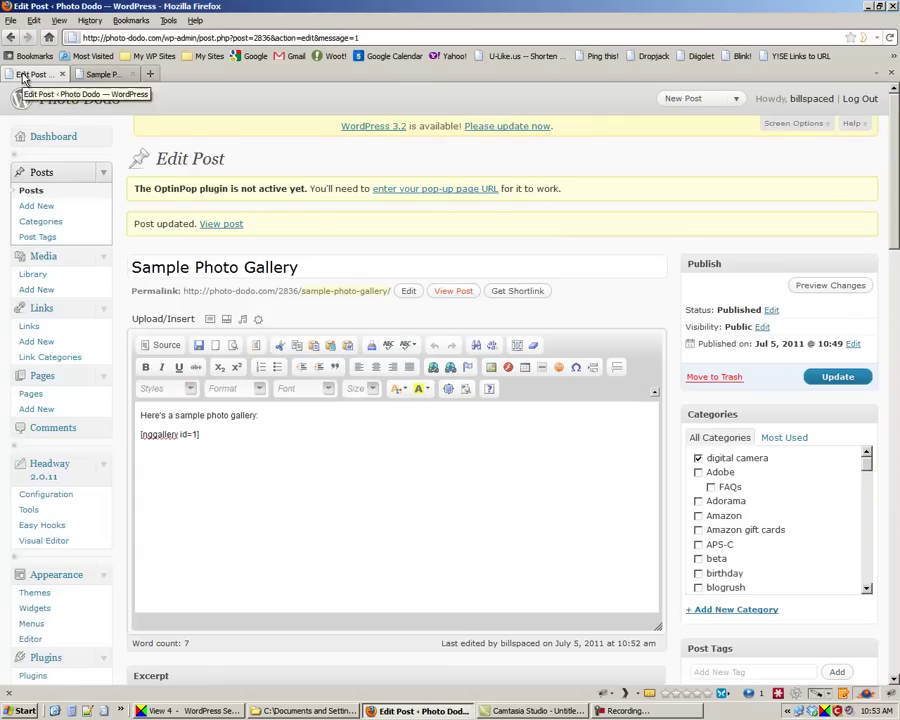
double_click(197, 435)
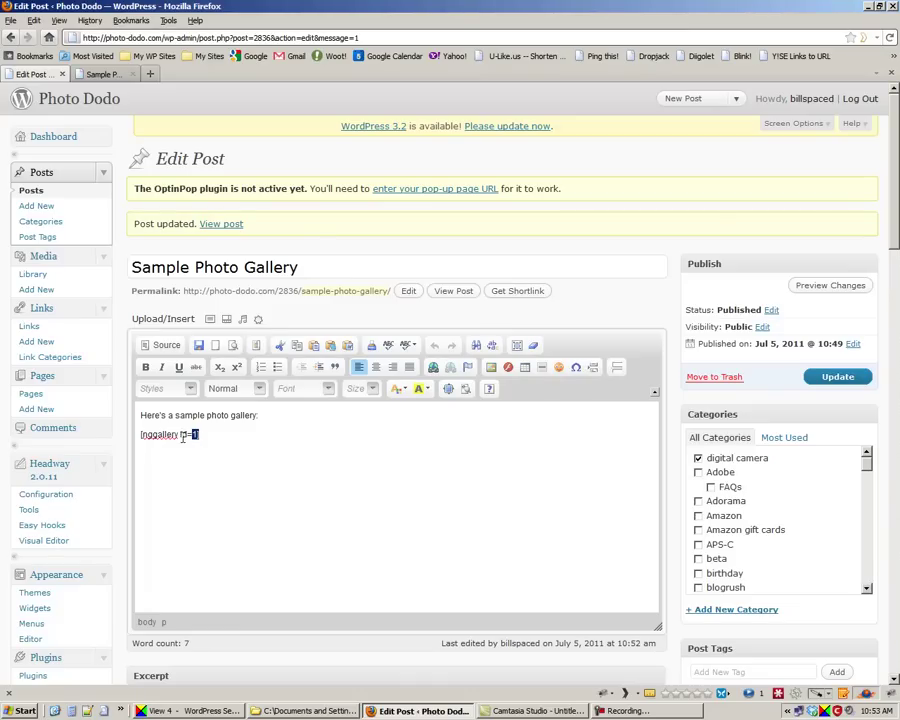
left_click(192, 434)
scroll(102, 515, "down", 10)
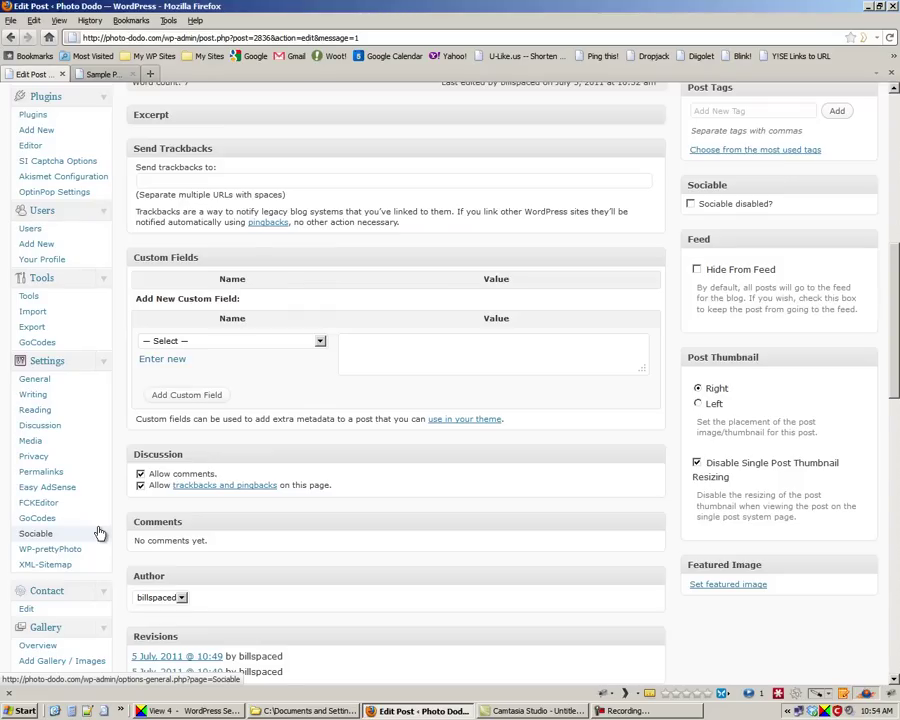
scroll(90, 533, "down", 6)
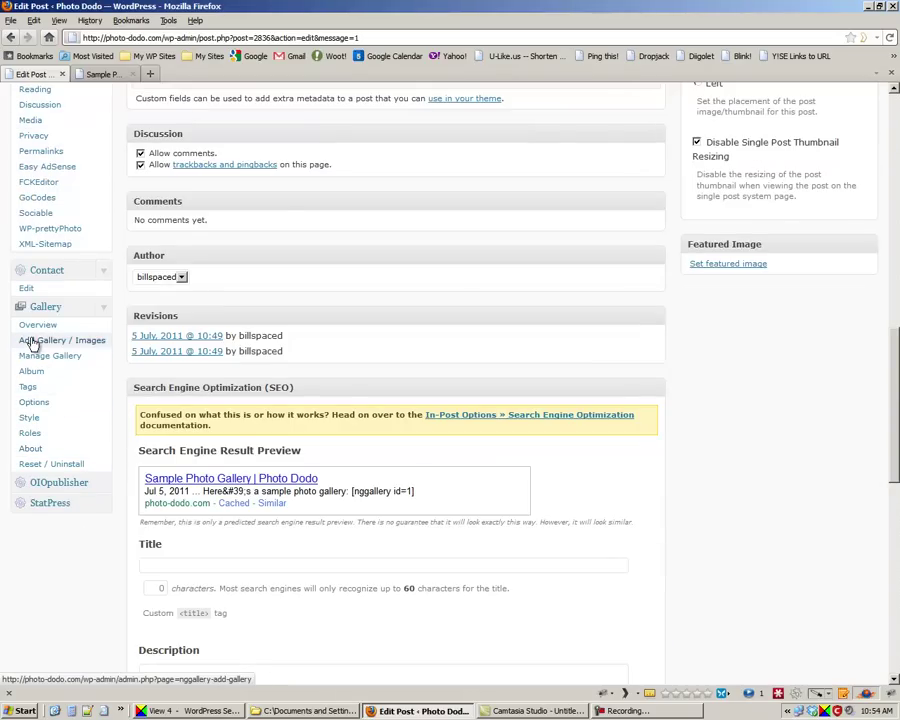
left_click(32, 342)
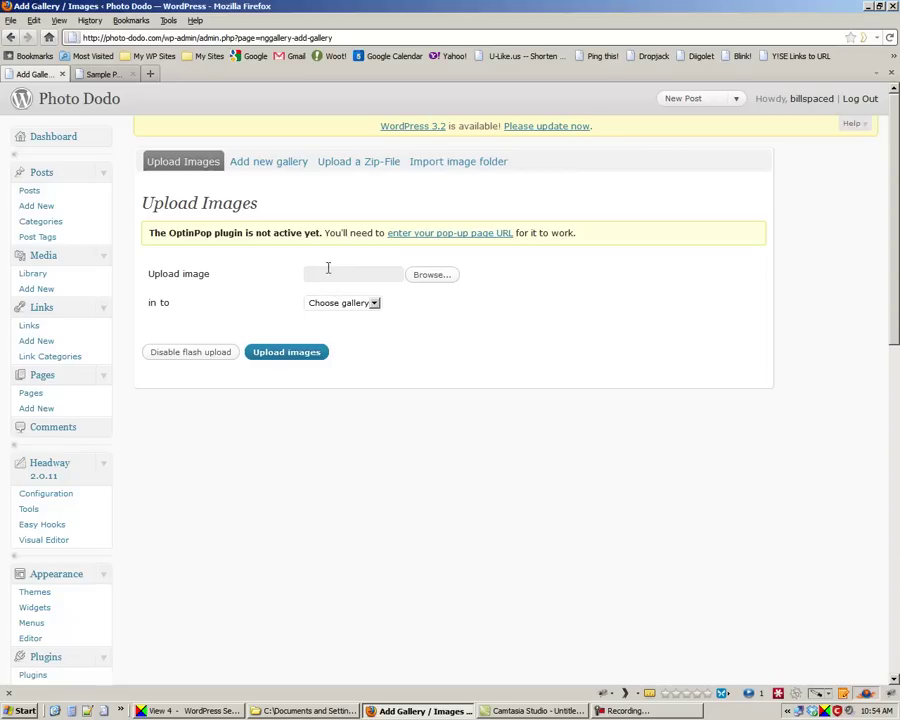
- Create 'Gallery 8' from the Add new gallery tab, getting ID 2
left_click(278, 163)
left_click(319, 238)
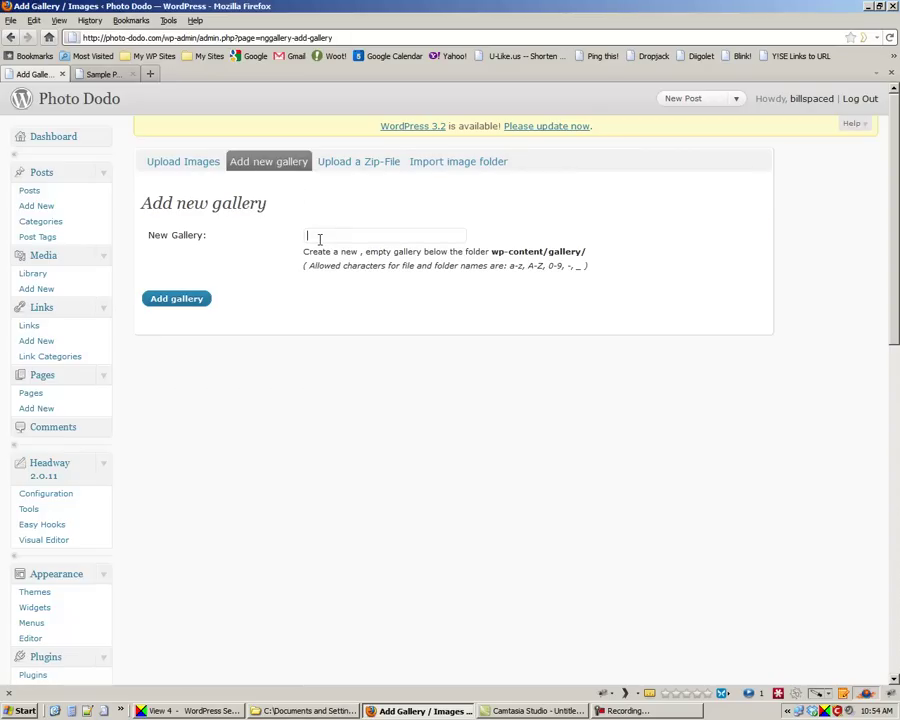
type("Gallery 8")
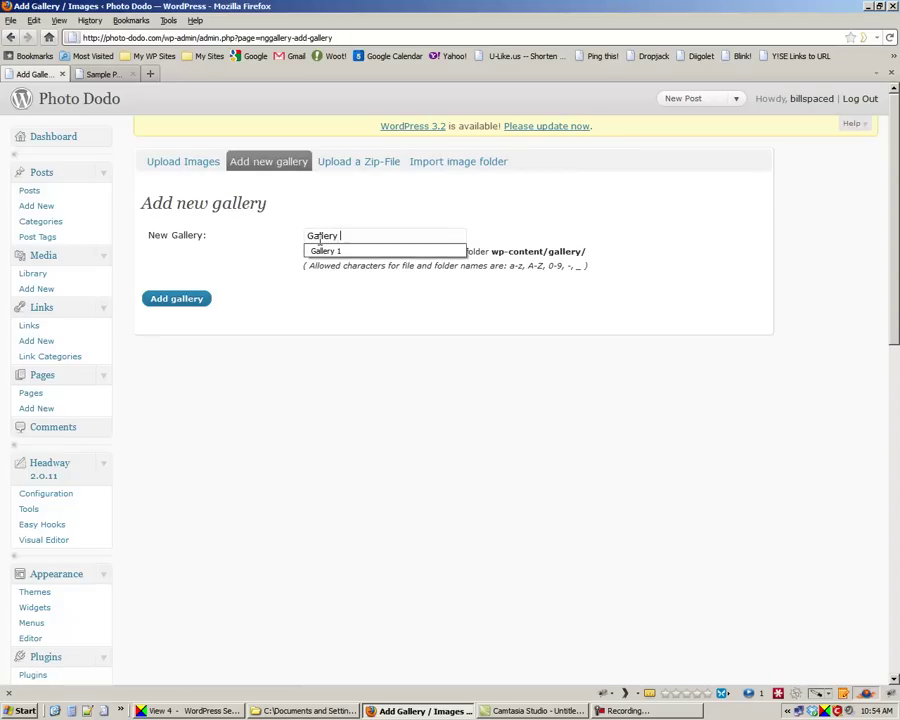
left_click(316, 237)
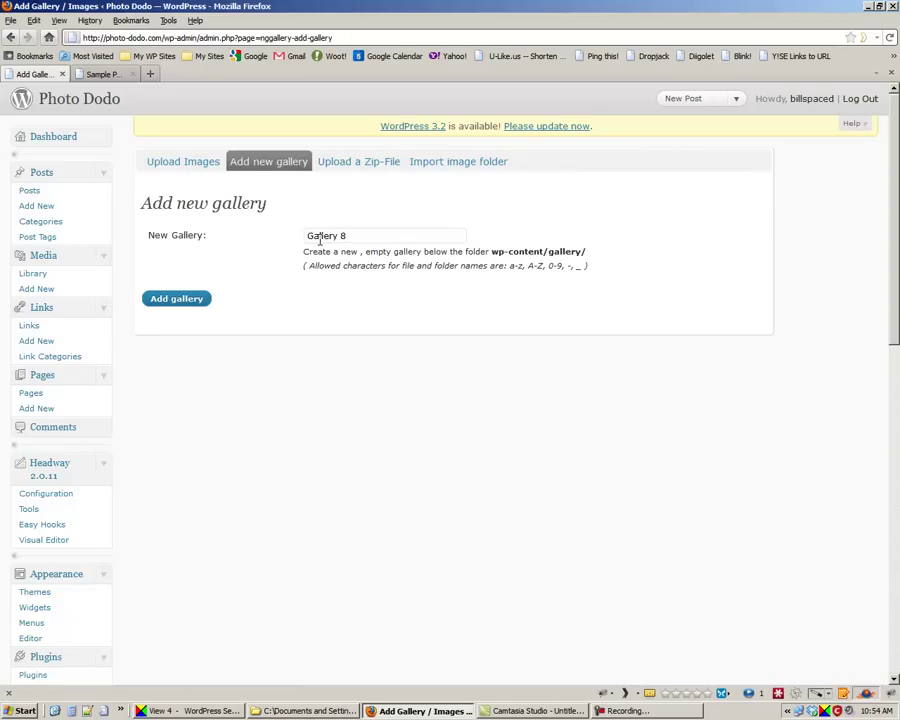
left_click(176, 299)
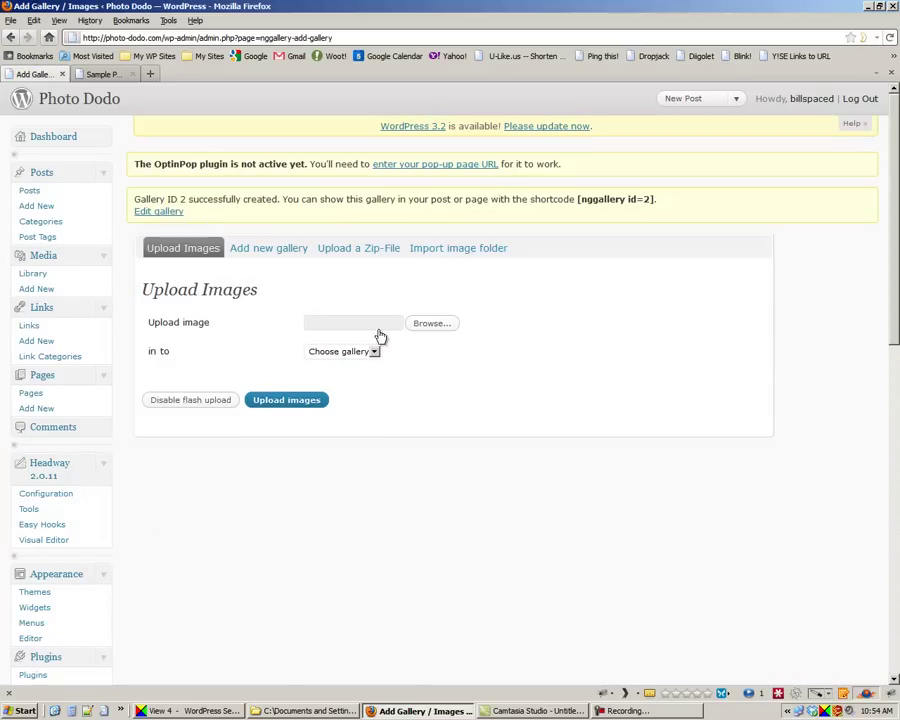
left_click(440, 321)
left_click(428, 323)
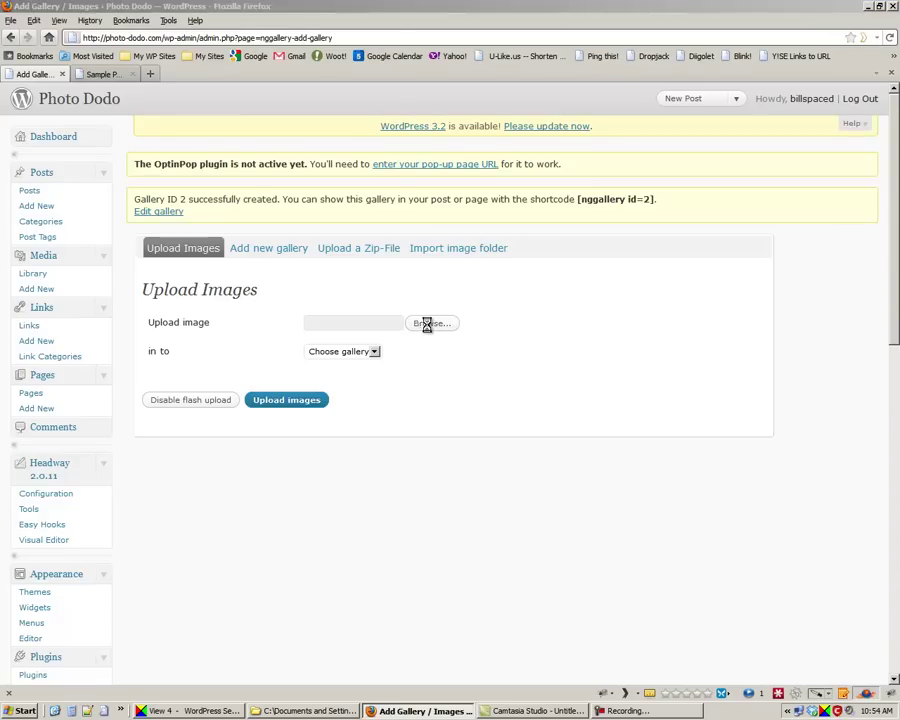
left_click(369, 278)
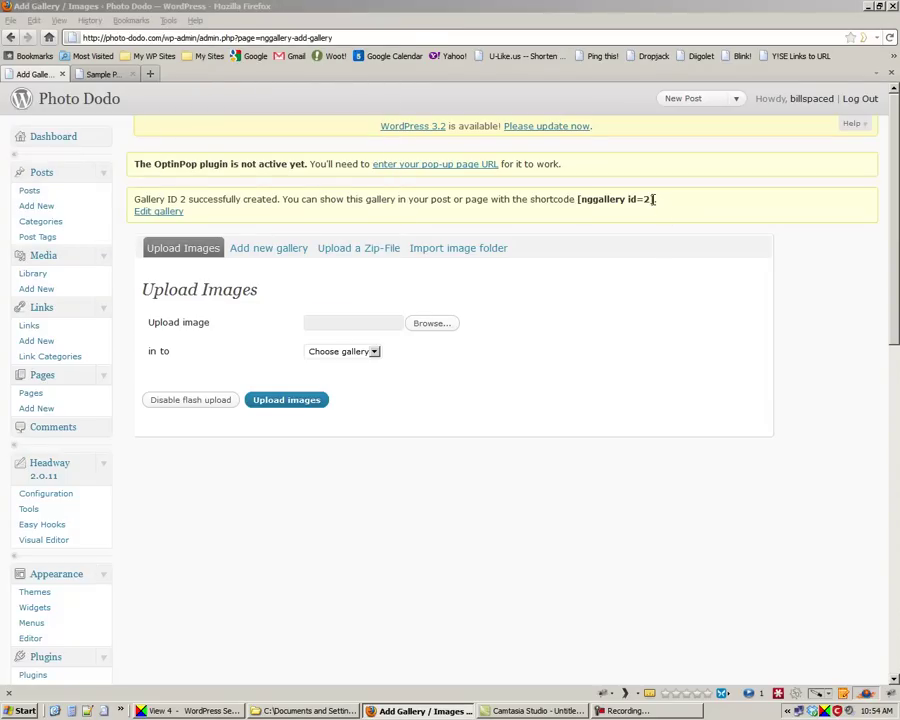
left_click_drag(653, 199, 576, 199)
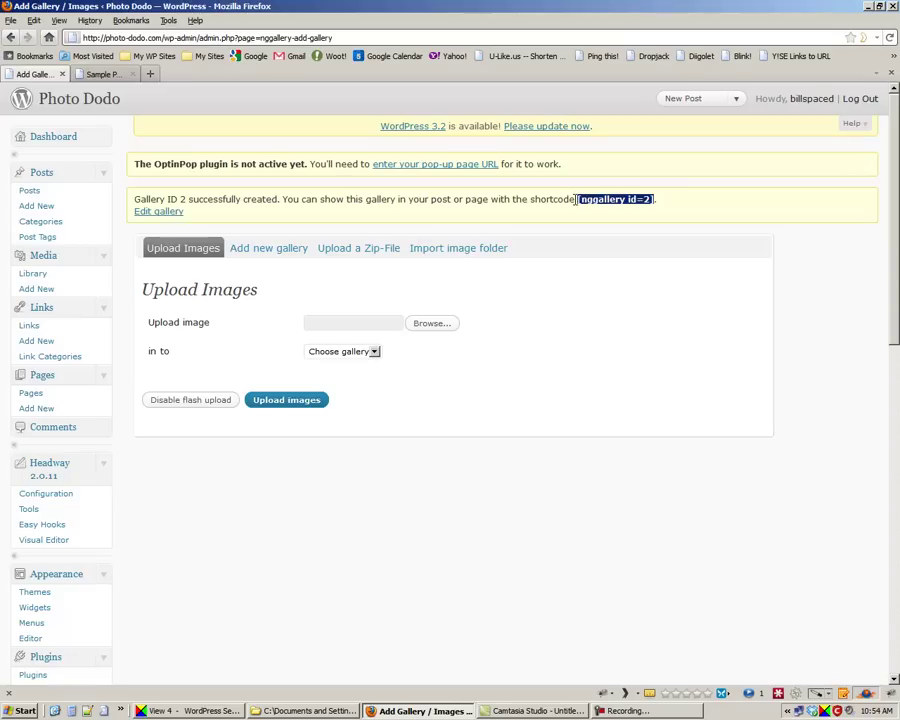
left_click_drag(577, 199, 660, 208)
left_click(646, 200)
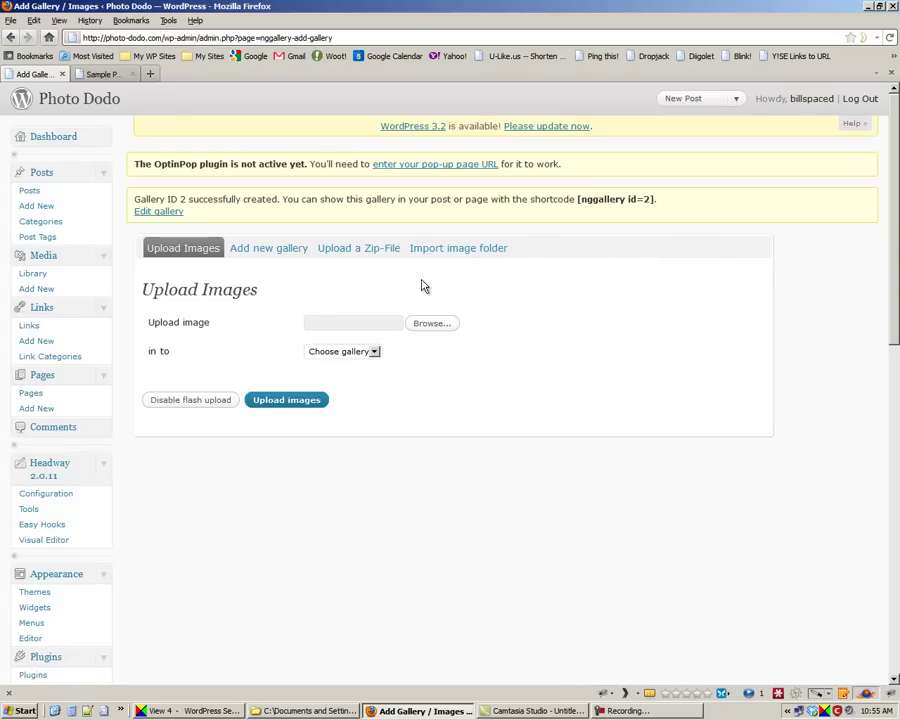
left_click_drag(642, 196, 651, 199)
- Browse the upload file picker to the O:\Graphics\1616 folder
left_click(430, 323)
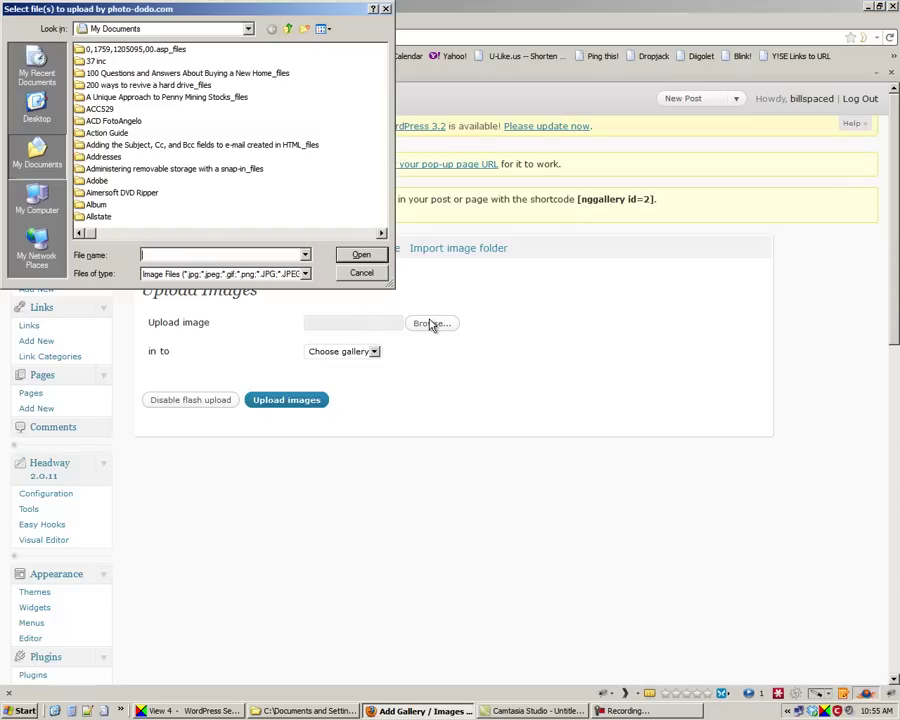
left_click(38, 208)
double_click(92, 192)
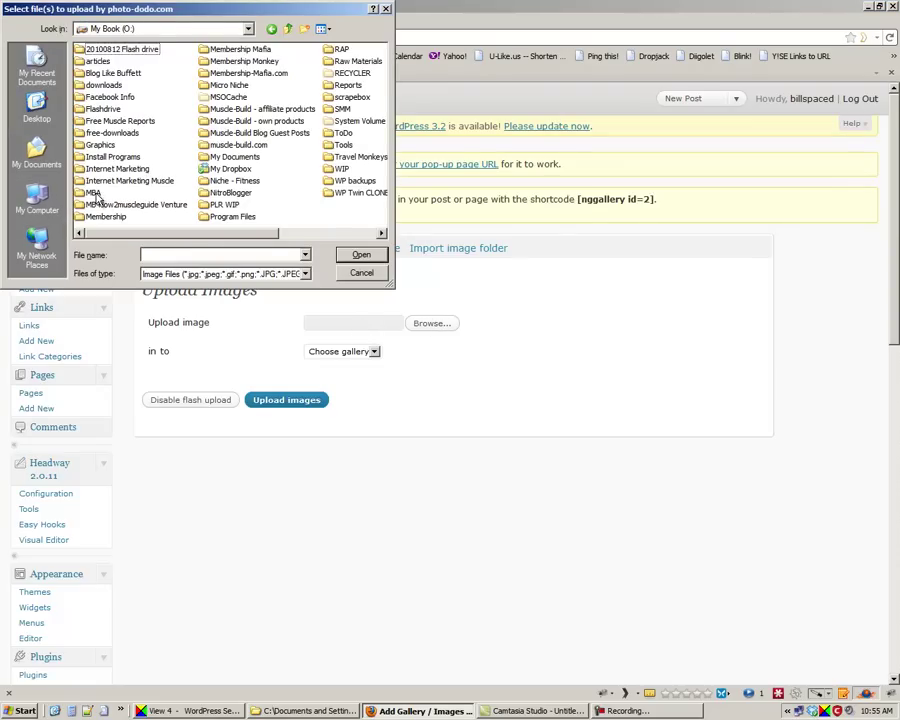
double_click(116, 169)
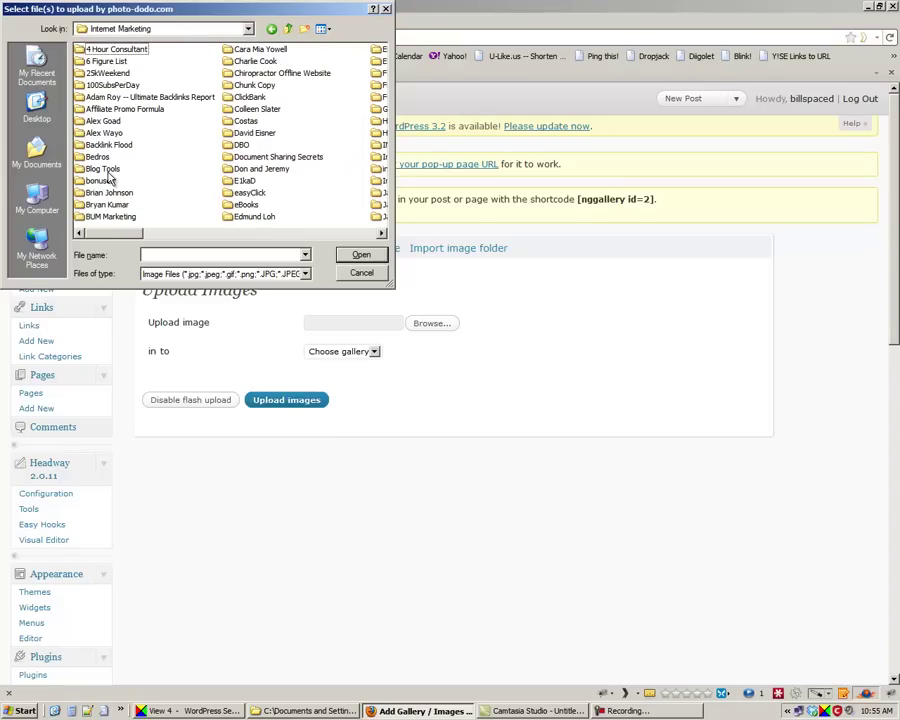
left_click(271, 29)
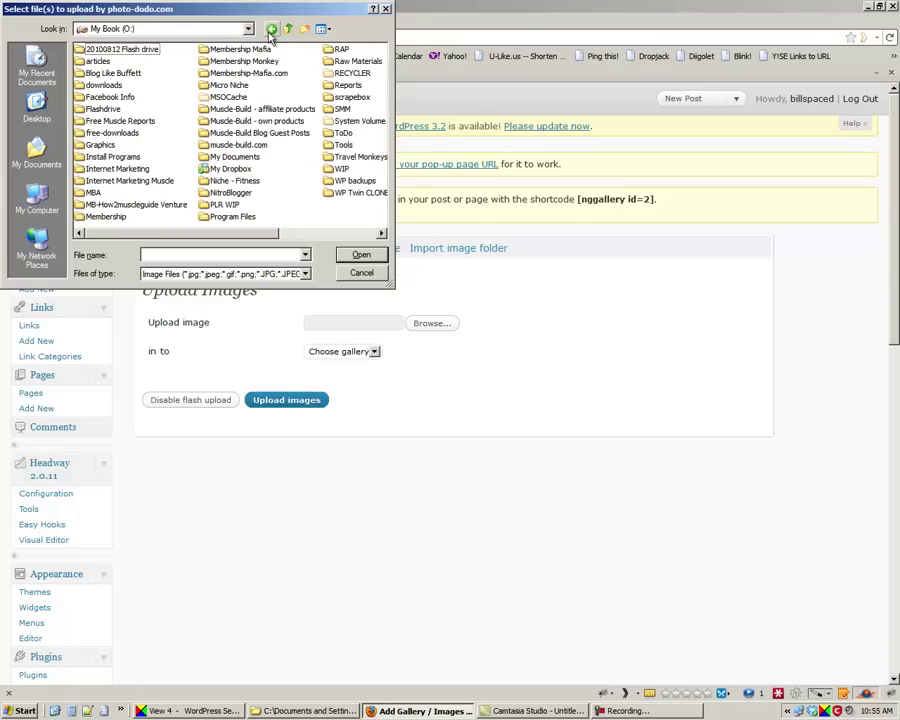
double_click(101, 146)
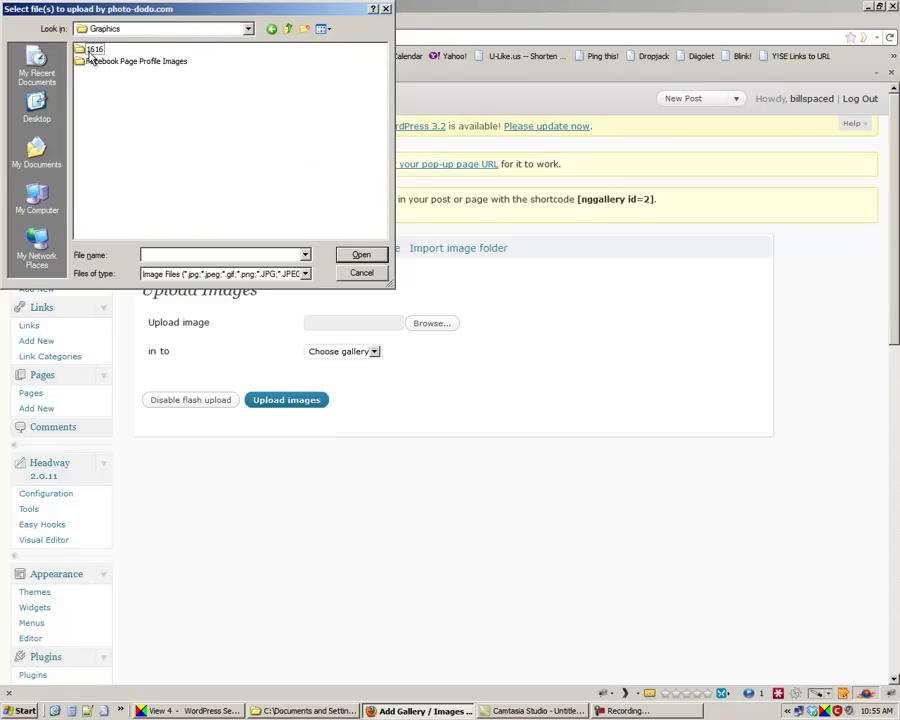
double_click(78, 47)
- Select only home.png and information2.png and queue them for upload
left_click(98, 98)
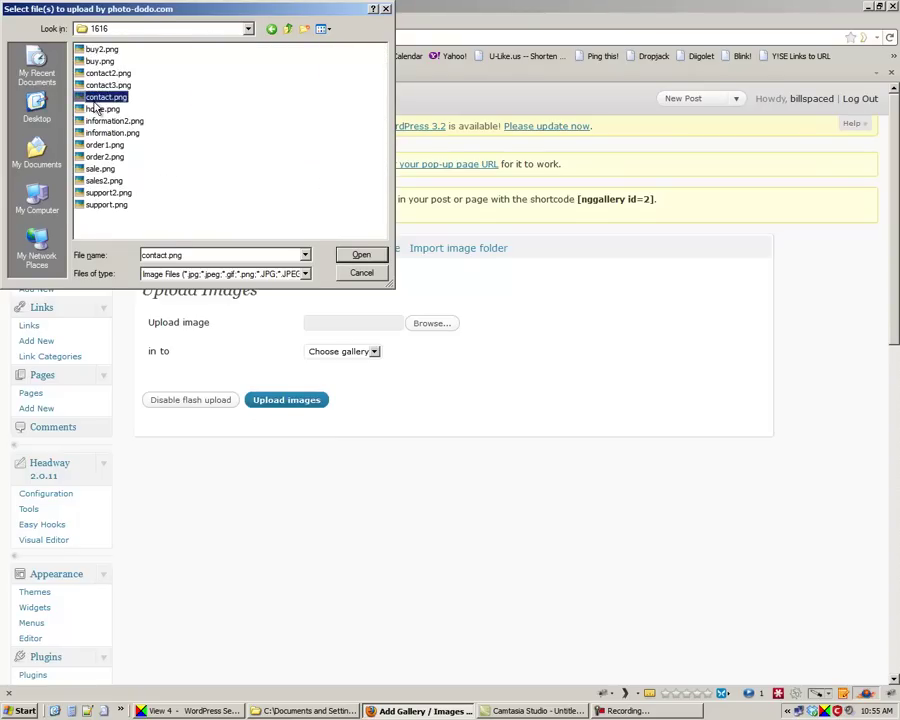
left_click(104, 204, "shift")
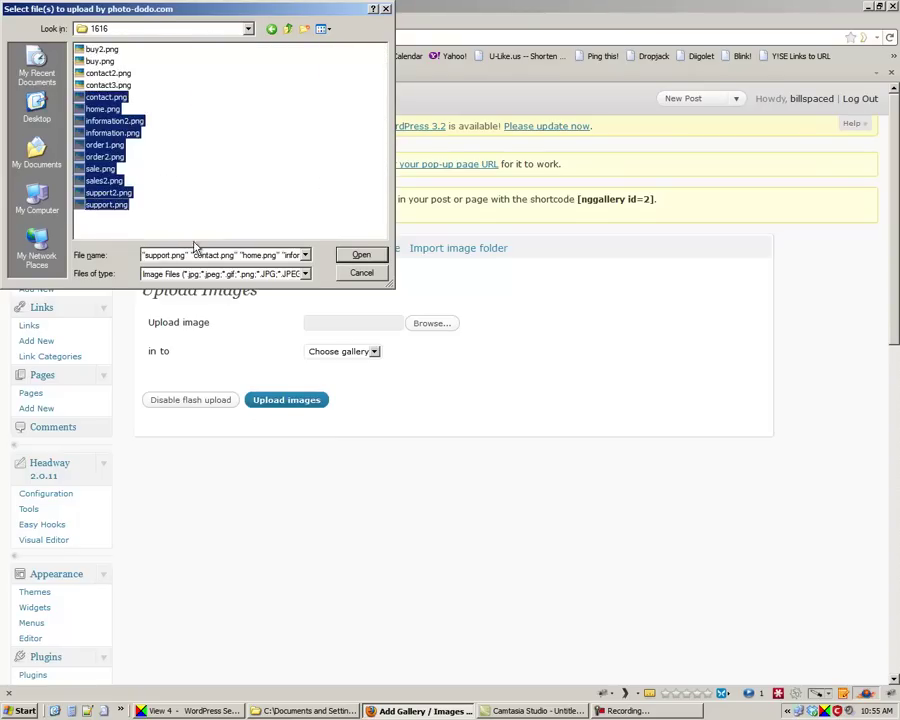
left_click(100, 110, "ctrl")
left_click(101, 110, "ctrl")
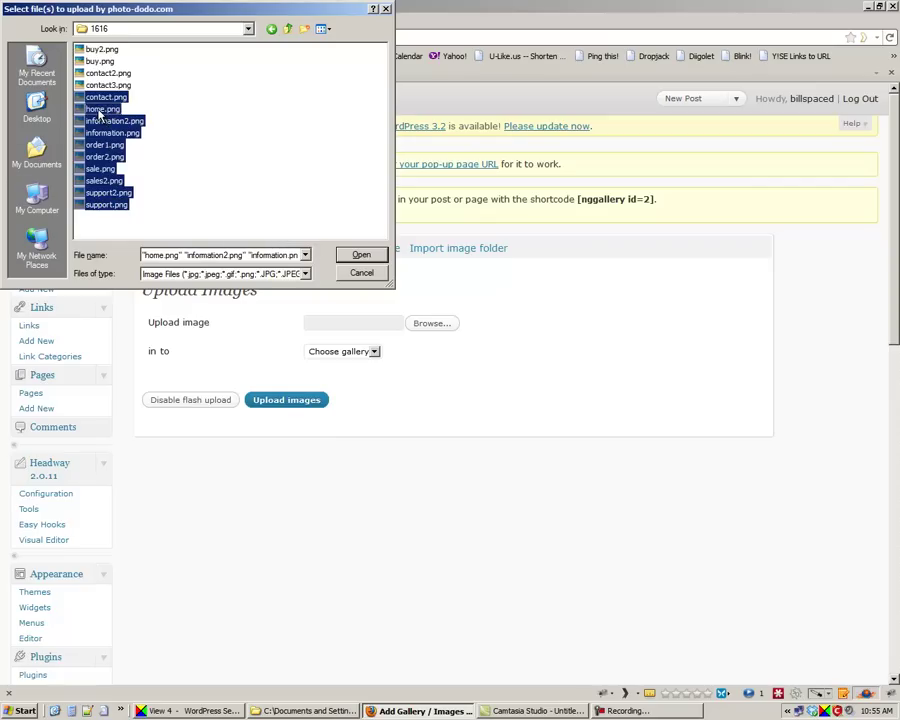
left_click(101, 110)
left_click(101, 120, "ctrl")
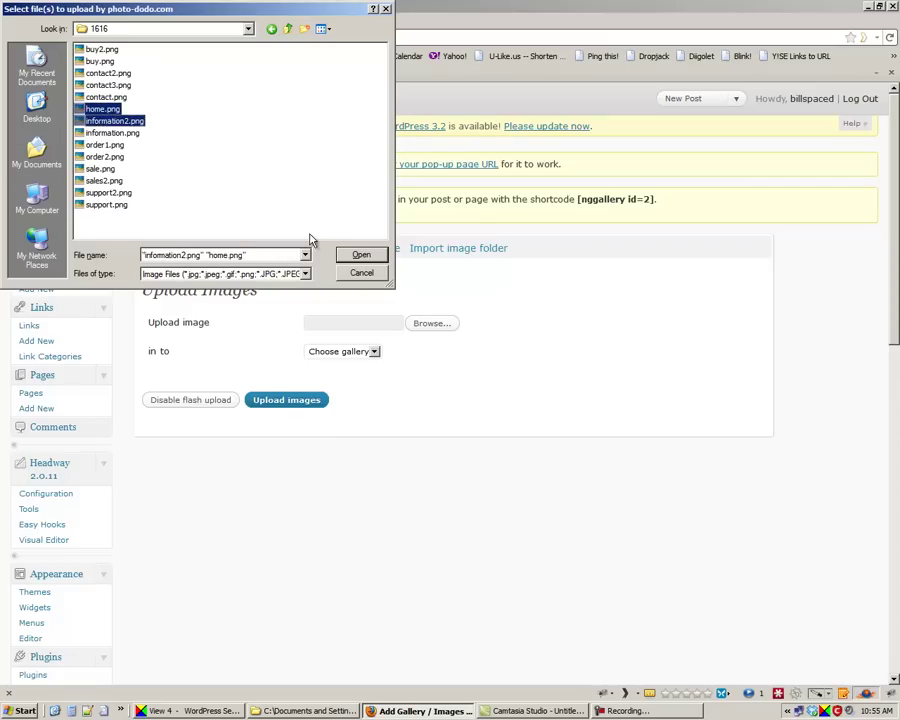
left_click(356, 255)
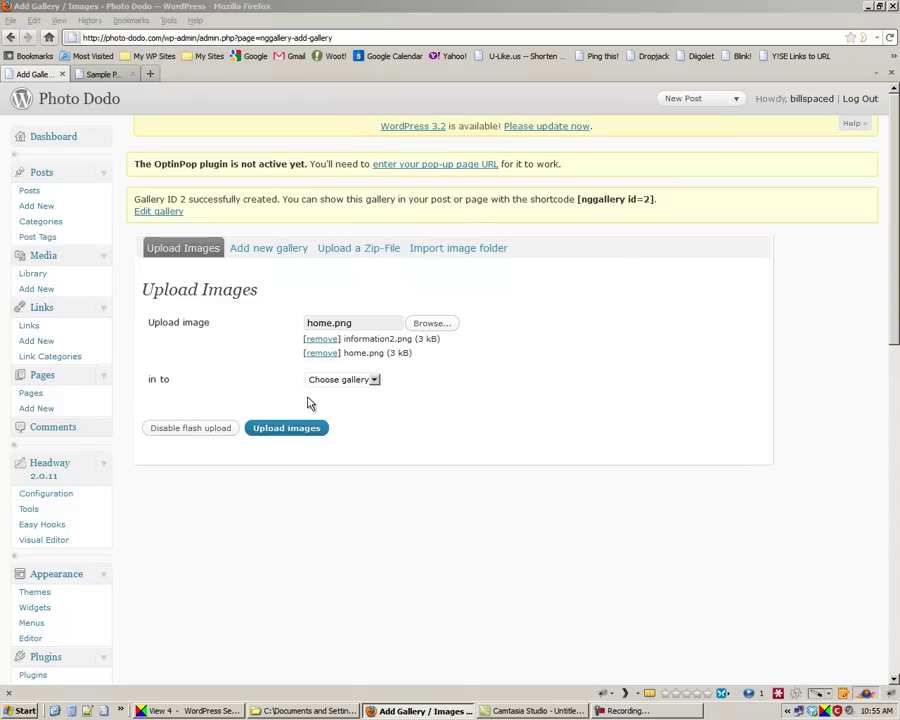
- Upload the two chosen PNG images into Gallery 8
left_click(330, 379)
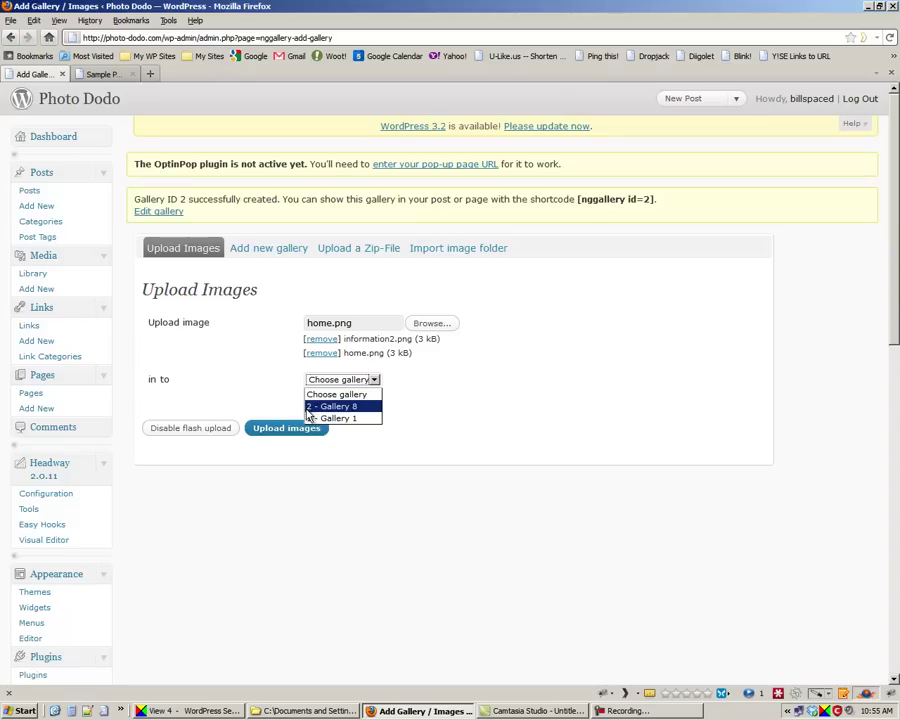
left_click(323, 407)
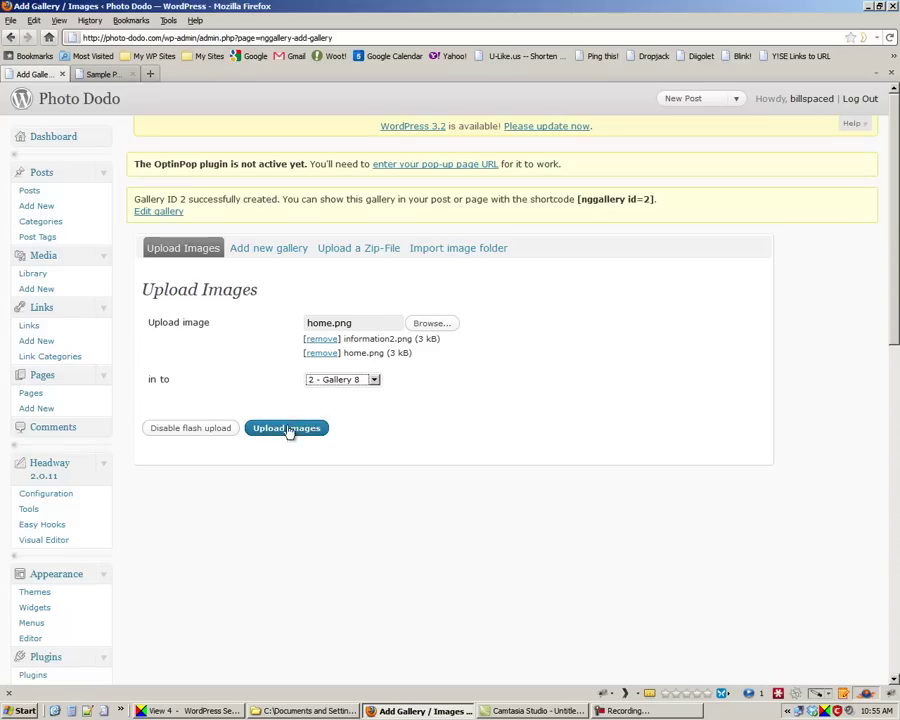
left_click(287, 429)
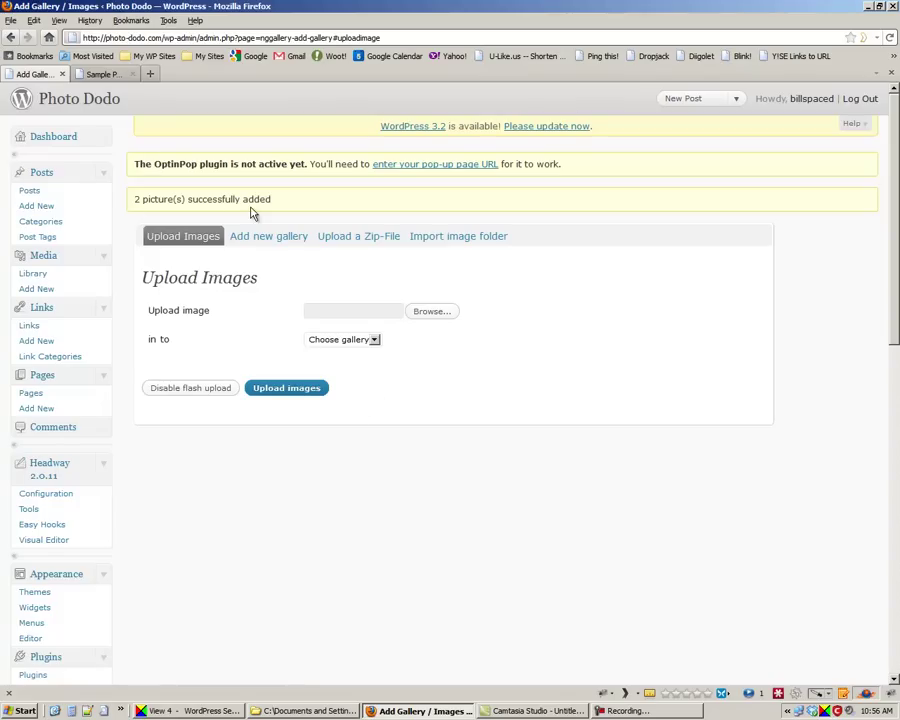
- Open Manage Gallery and note that Gallery 8 has ID 2 with two images
scroll(163, 484, "down", 10)
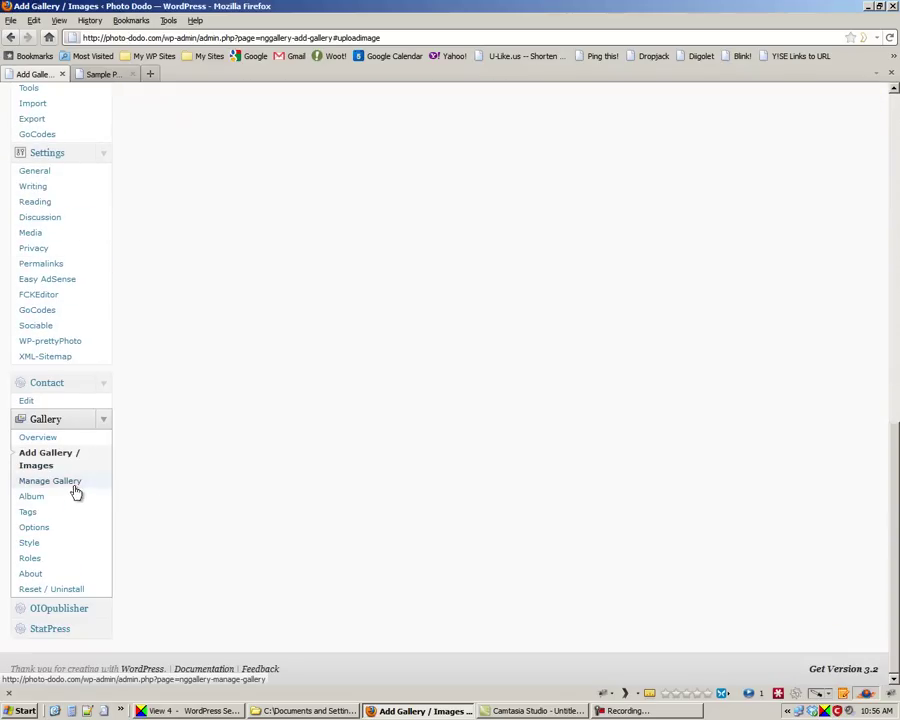
left_click(45, 481)
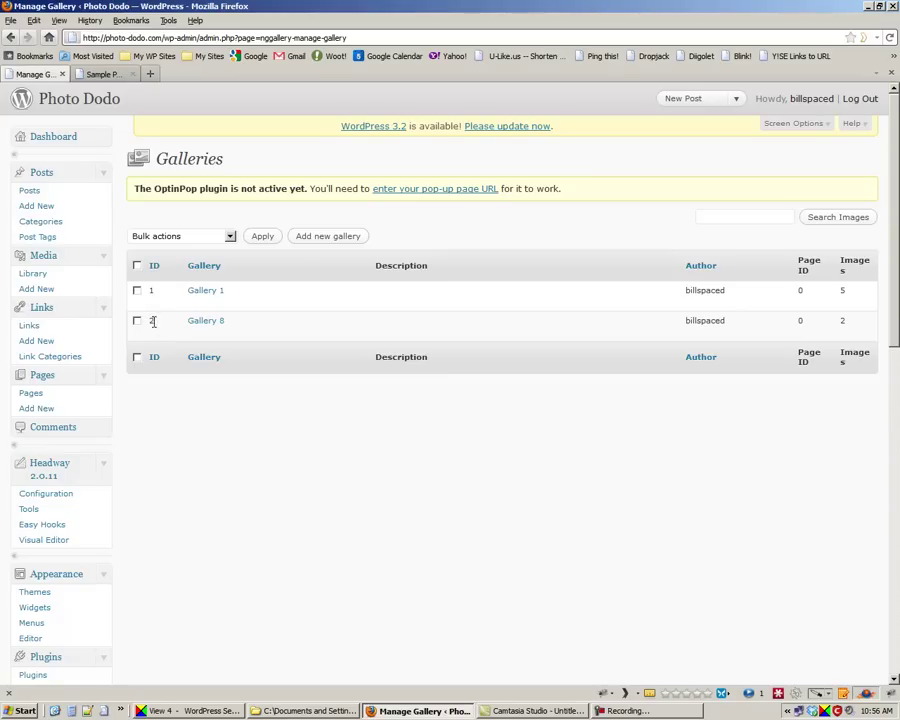
left_click_drag(262, 320, 183, 331)
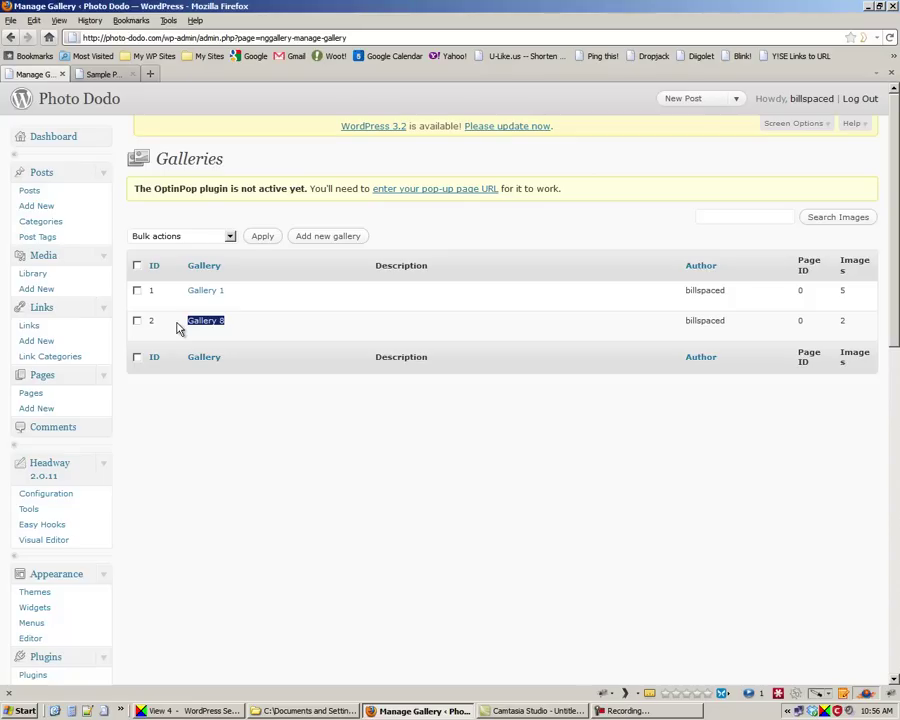
- Change the Sample Photo Gallery post's shortcode to [nggallery id=2] and update the post
left_click(28, 192)
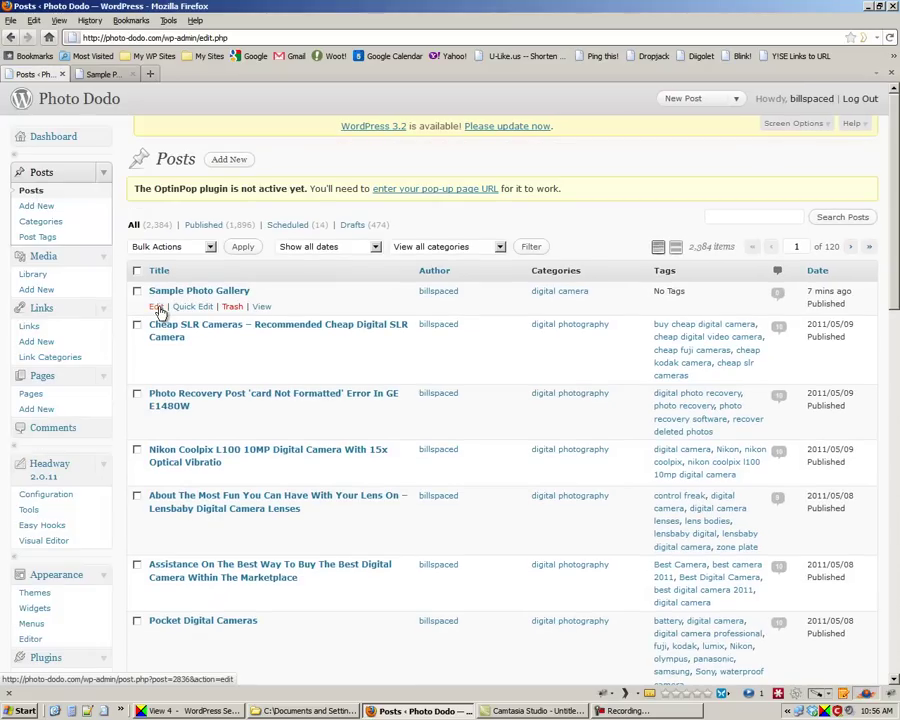
left_click(159, 312)
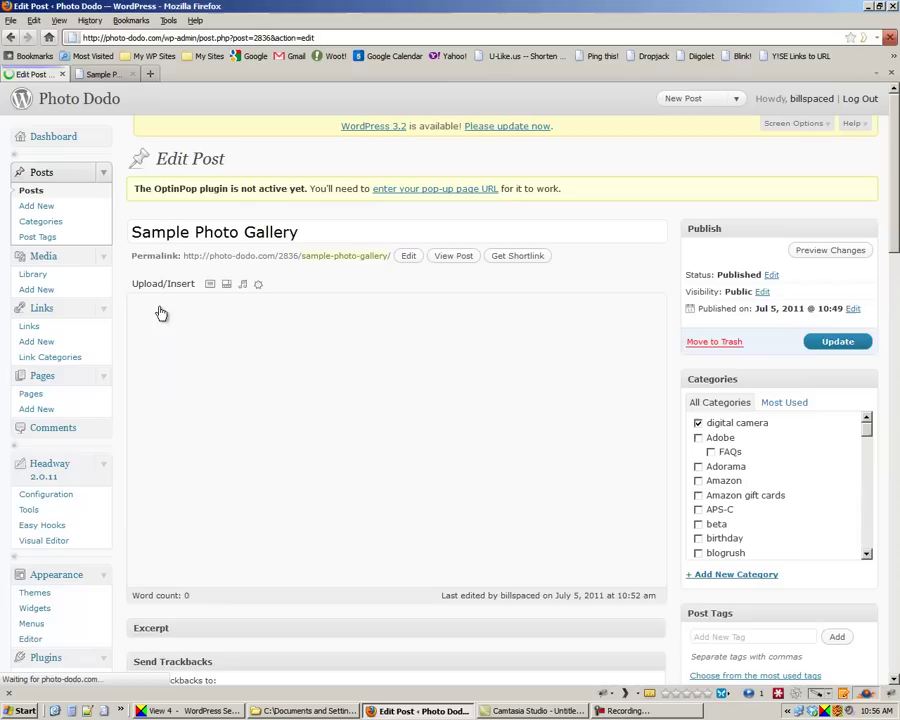
left_click(193, 402)
key("BackSpace")
key("BackSpace")
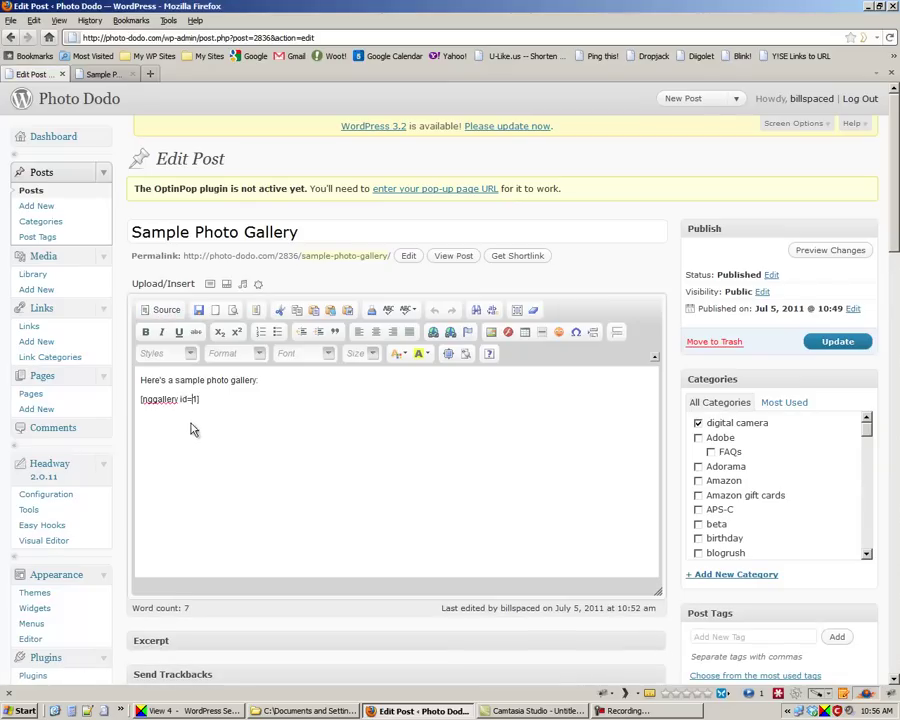
type("2]")
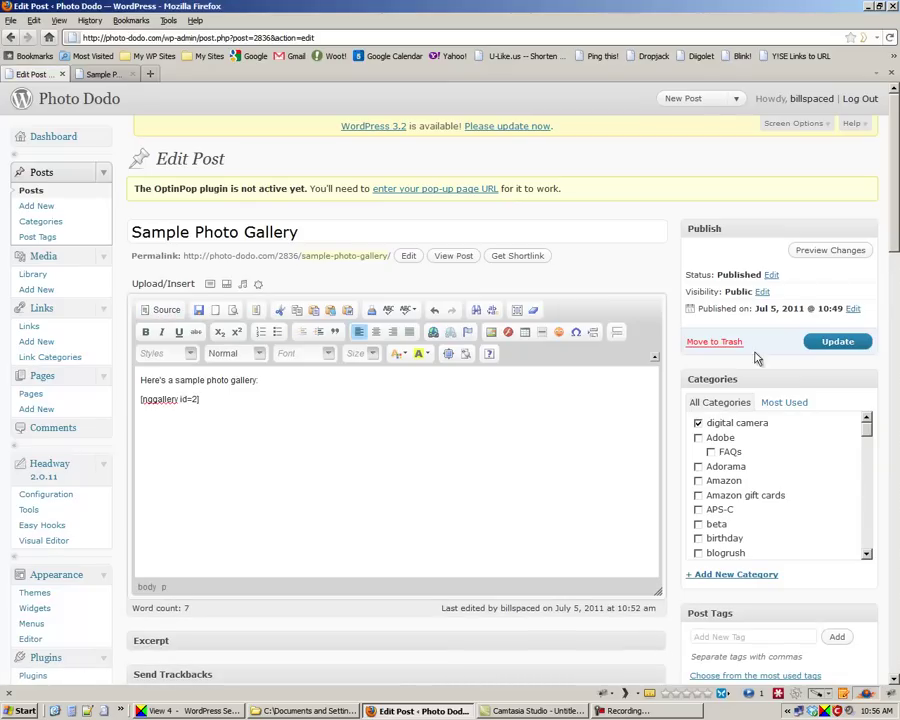
left_click(840, 342)
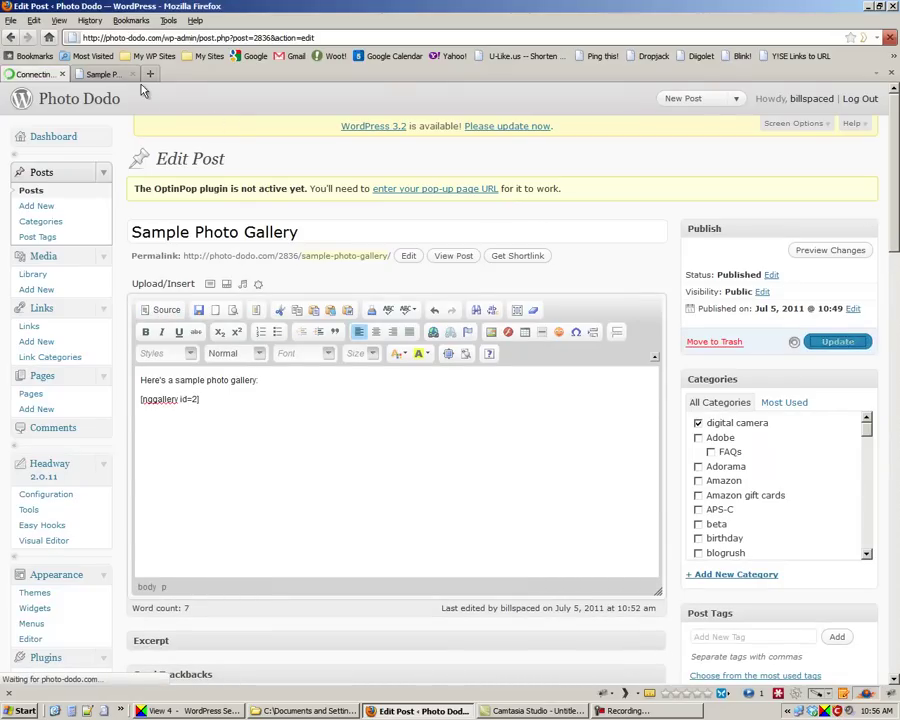
left_click(103, 74)
- Reload the published post and view the home picture enlarged in the lightbox
right_click(110, 79)
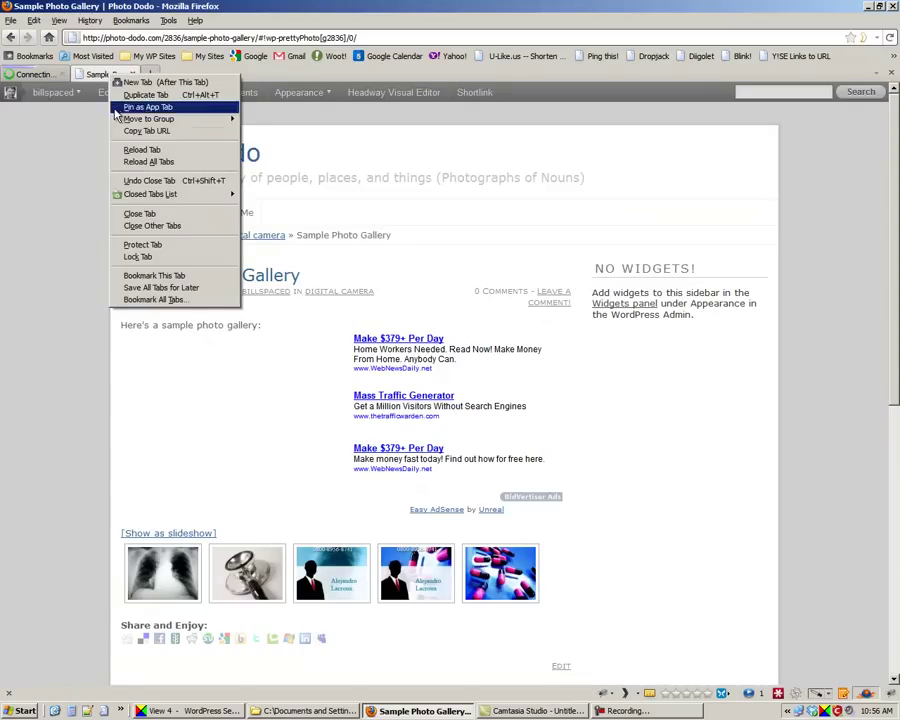
left_click(120, 150)
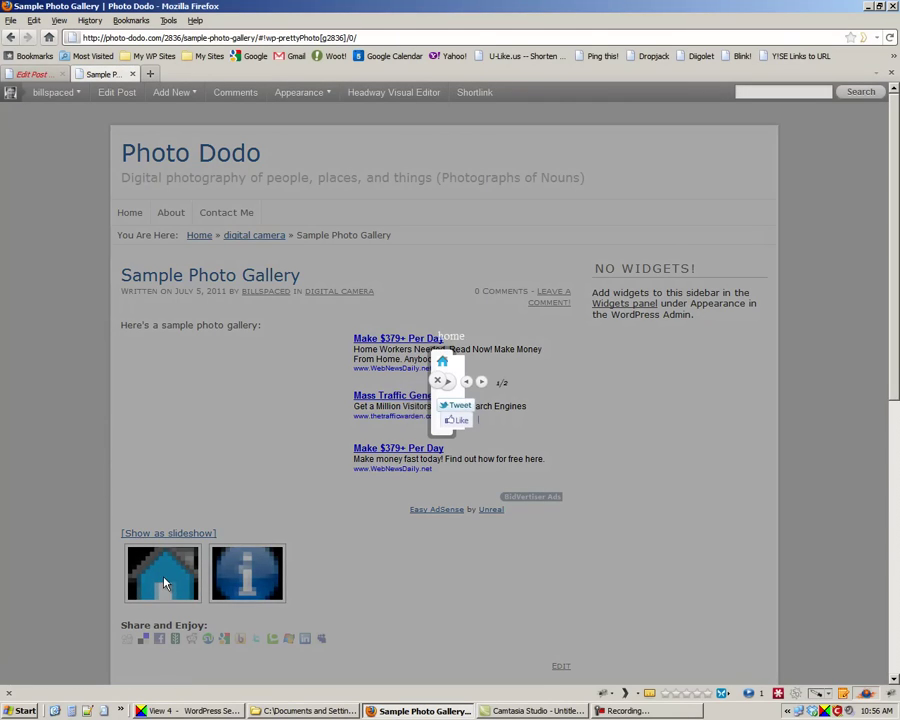
left_click(164, 587)
left_click(164, 584)
- Step through the pictures to the information image, then close the post's tab
left_click(481, 387)
left_click(262, 582)
left_click(262, 584)
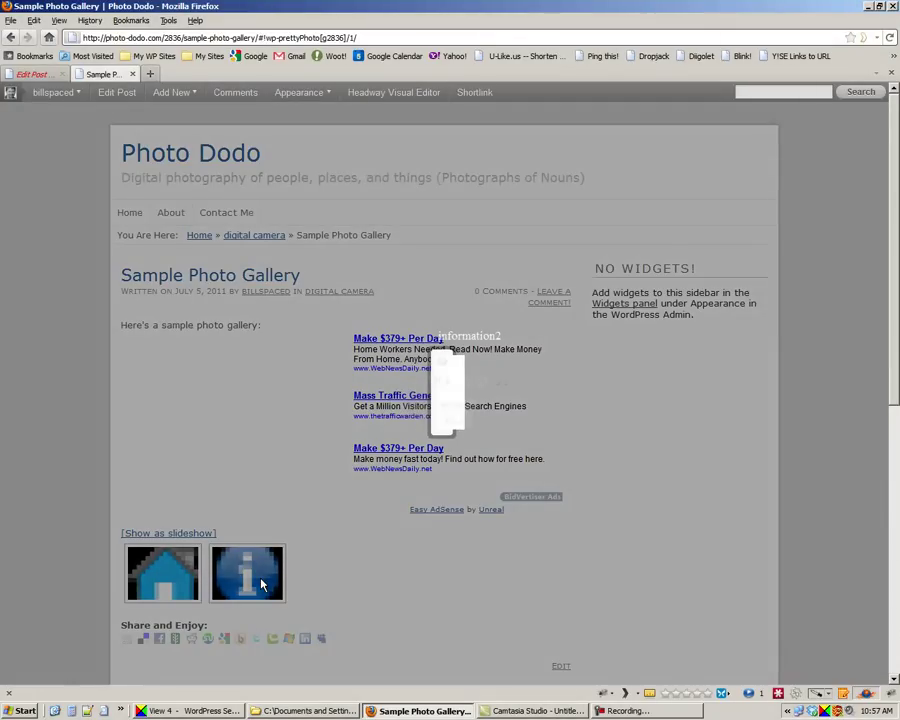
left_click(34, 477)
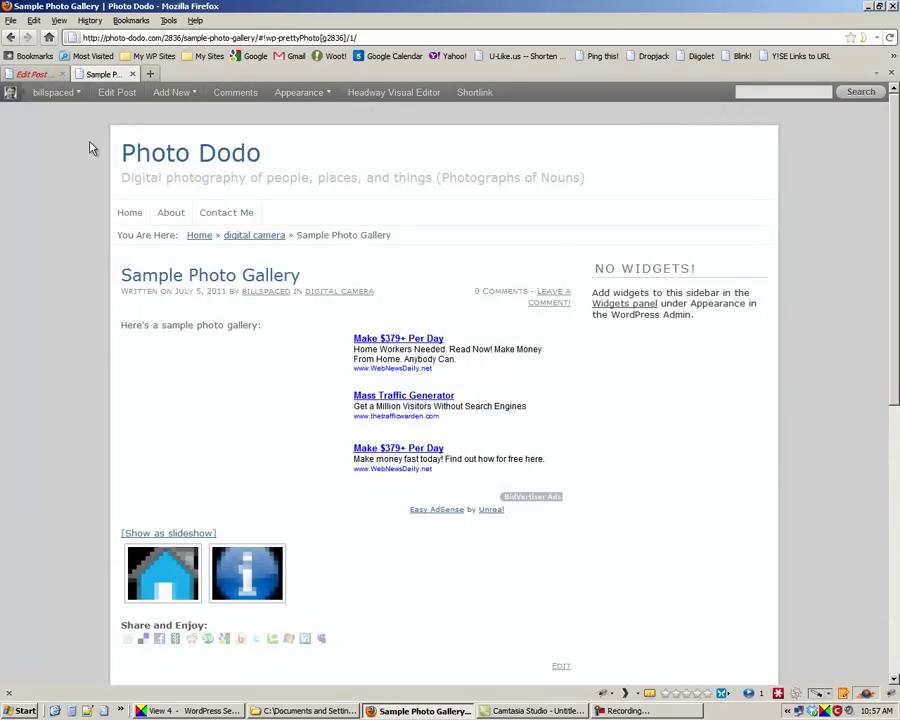
left_click(132, 74)
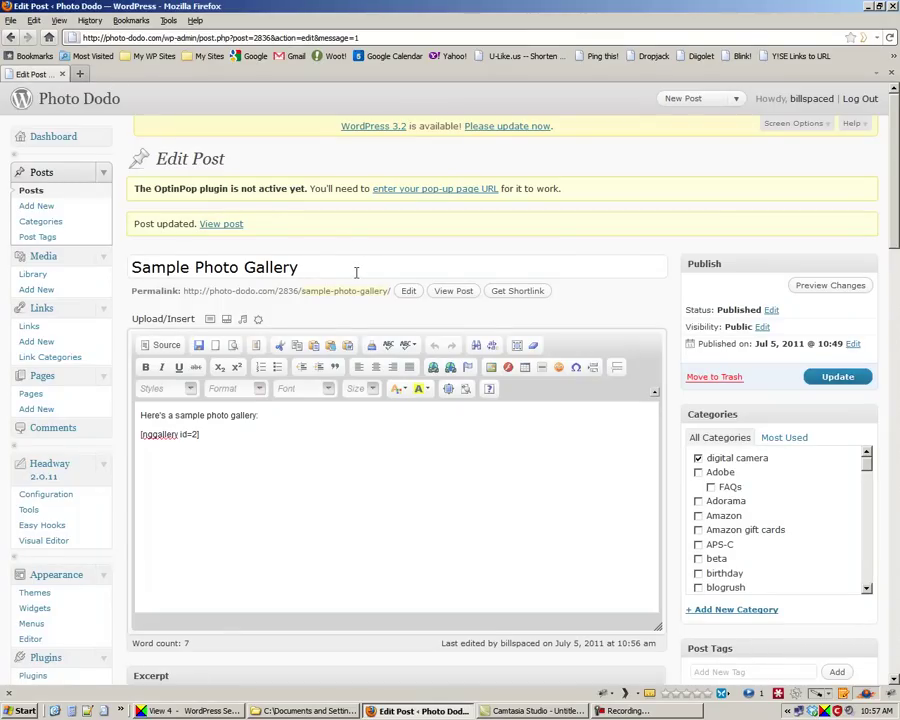
scroll(287, 505, "down", 6)
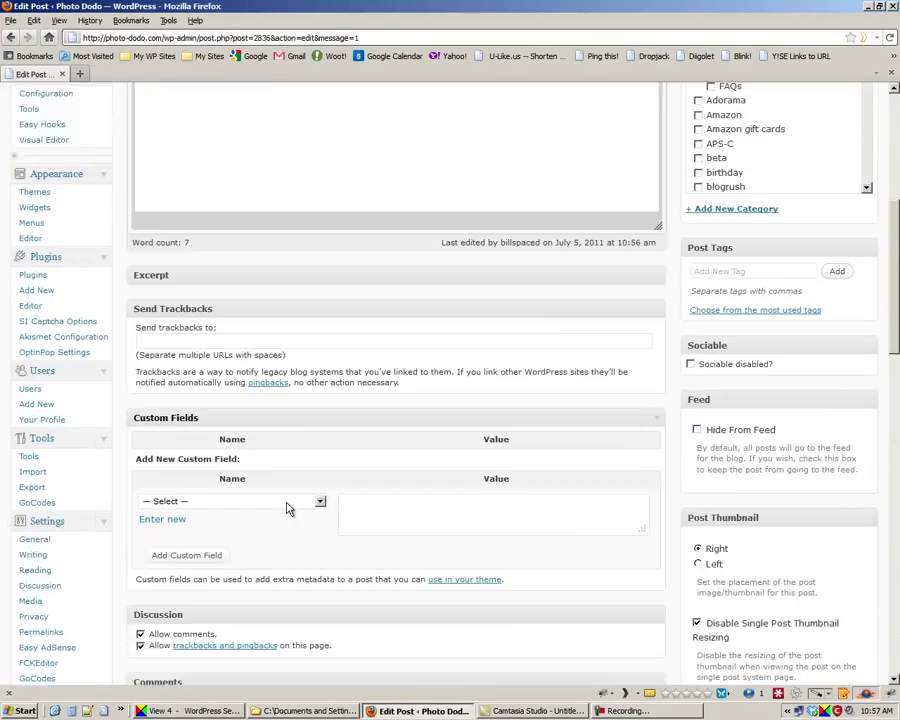
scroll(287, 505, "down", 5)
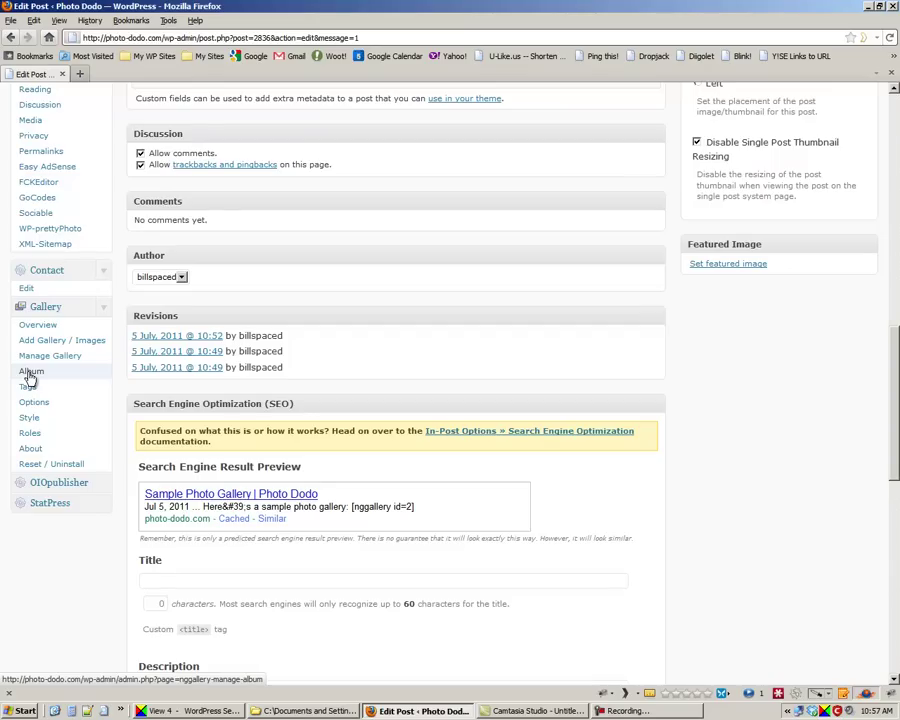
- Create a new album named 'album' on the Album page
left_click(30, 377)
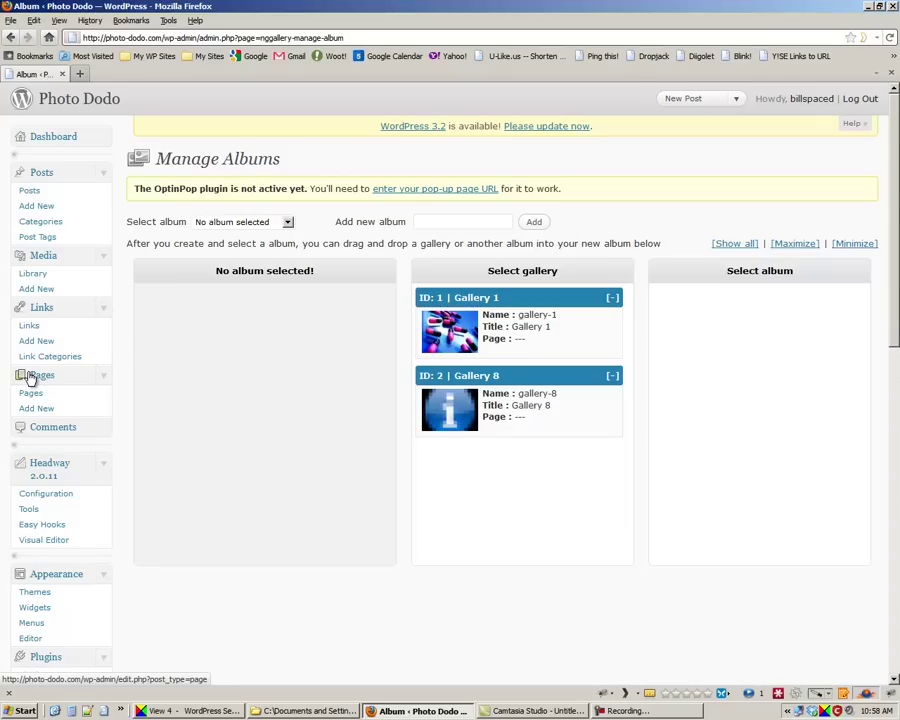
left_click(436, 227)
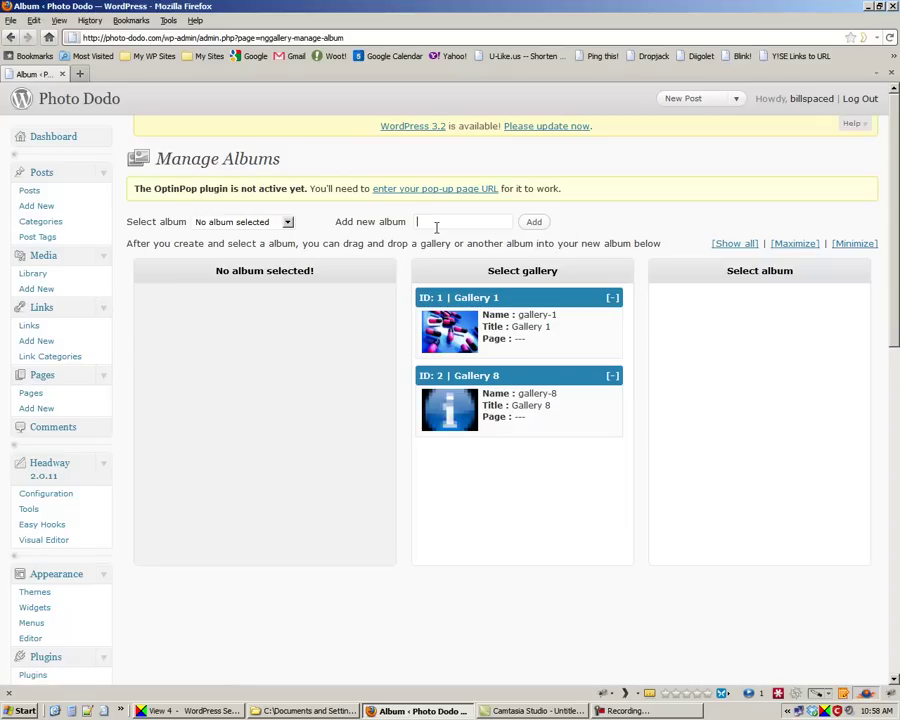
type("album")
left_click(534, 224)
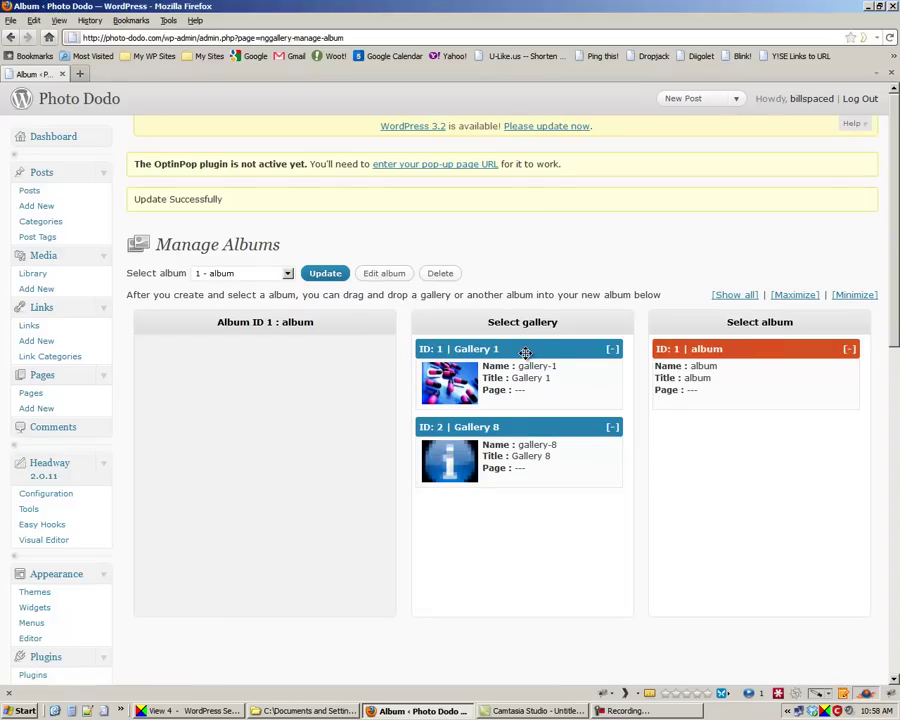
- Put Gallery 1 and Gallery 8 into the album and save it
left_click_drag(526, 349, 293, 355)
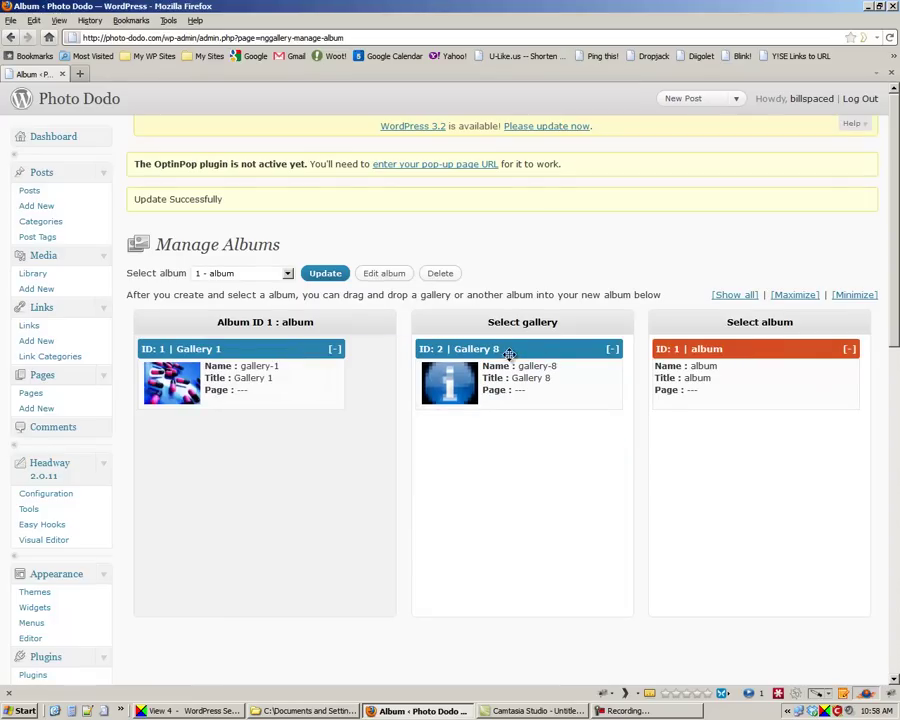
left_click_drag(508, 352, 252, 446)
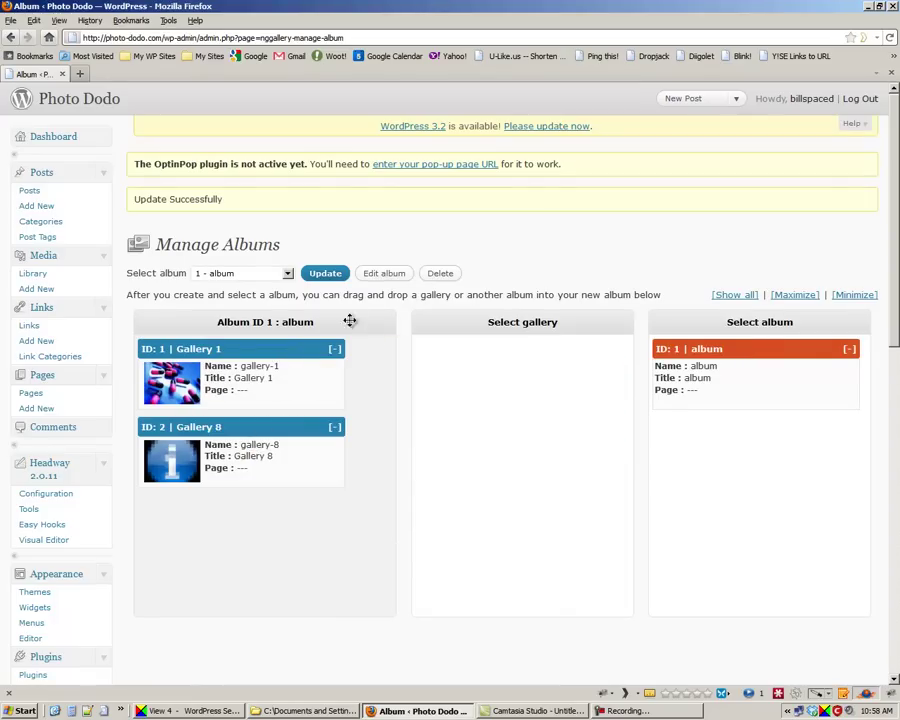
left_click(329, 276)
left_click(324, 279)
left_click(628, 710)
- Paste [album id=1] on the line below [nggallery id=2] in the post body
left_click(834, 652)
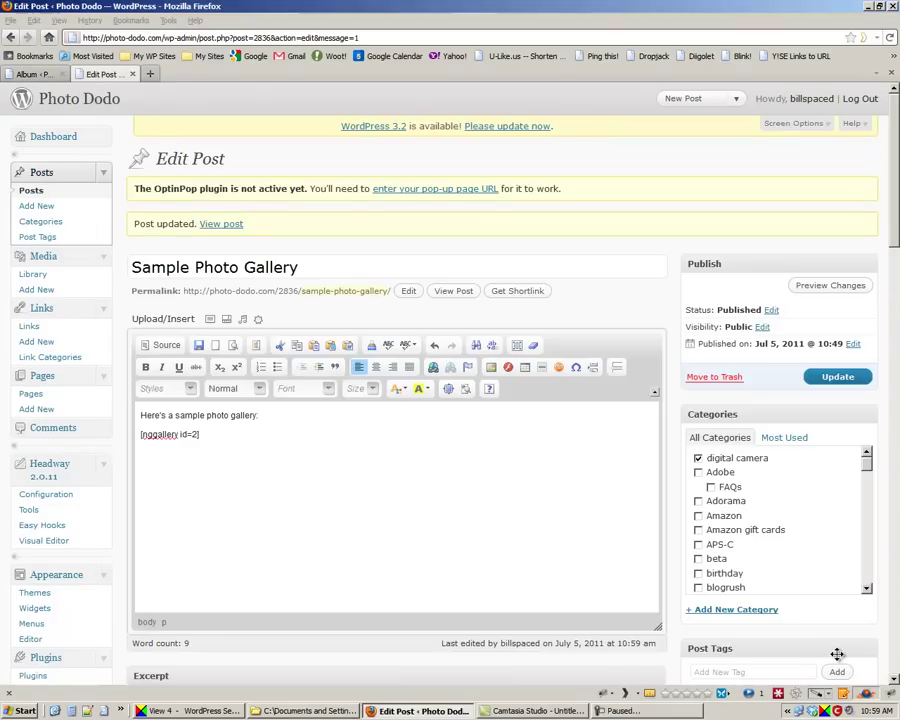
left_click(195, 494)
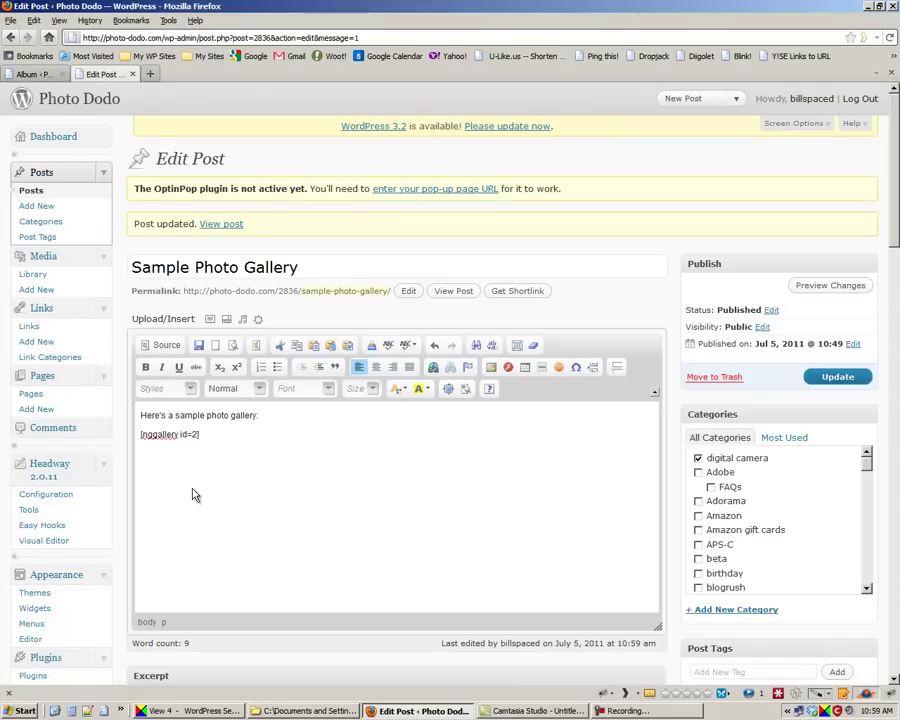
type("[album id=1]")
- Update the post and scroll the published page to see Gallery 8 and the album
left_click(818, 378)
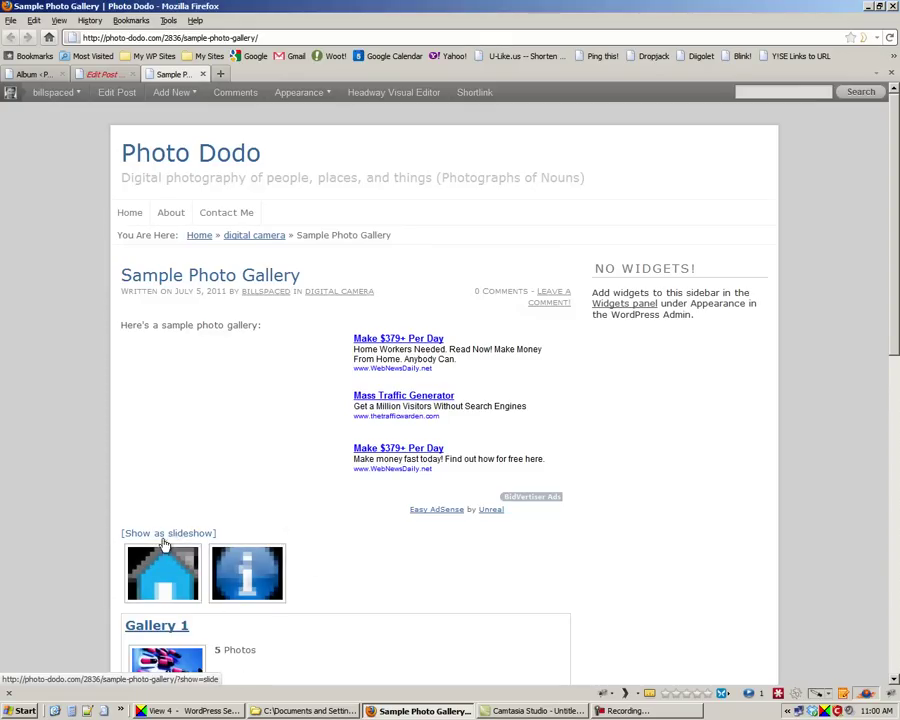
scroll(112, 574, "down", 5)
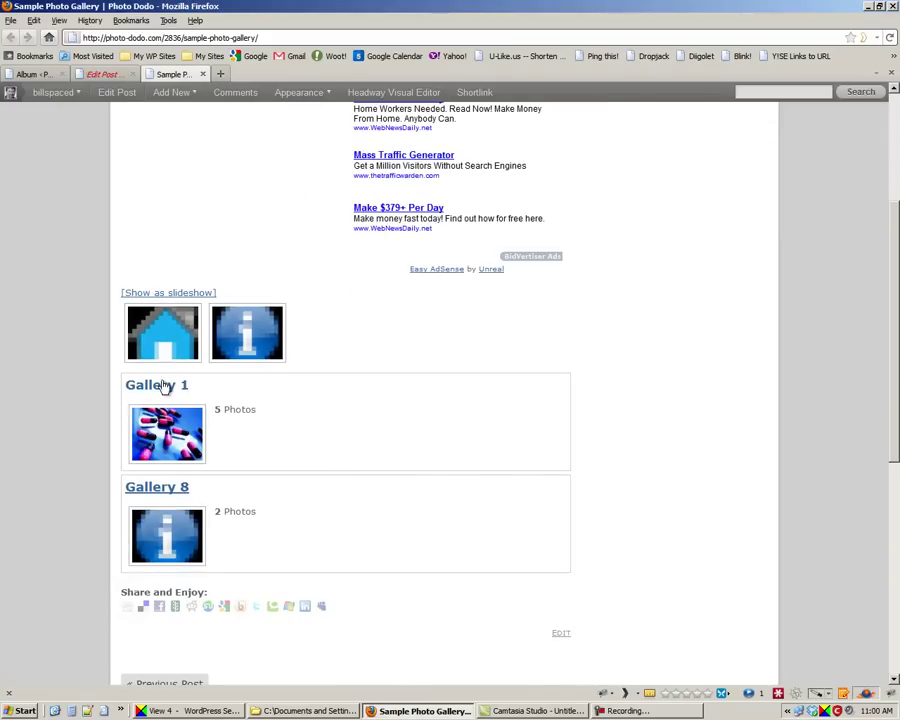